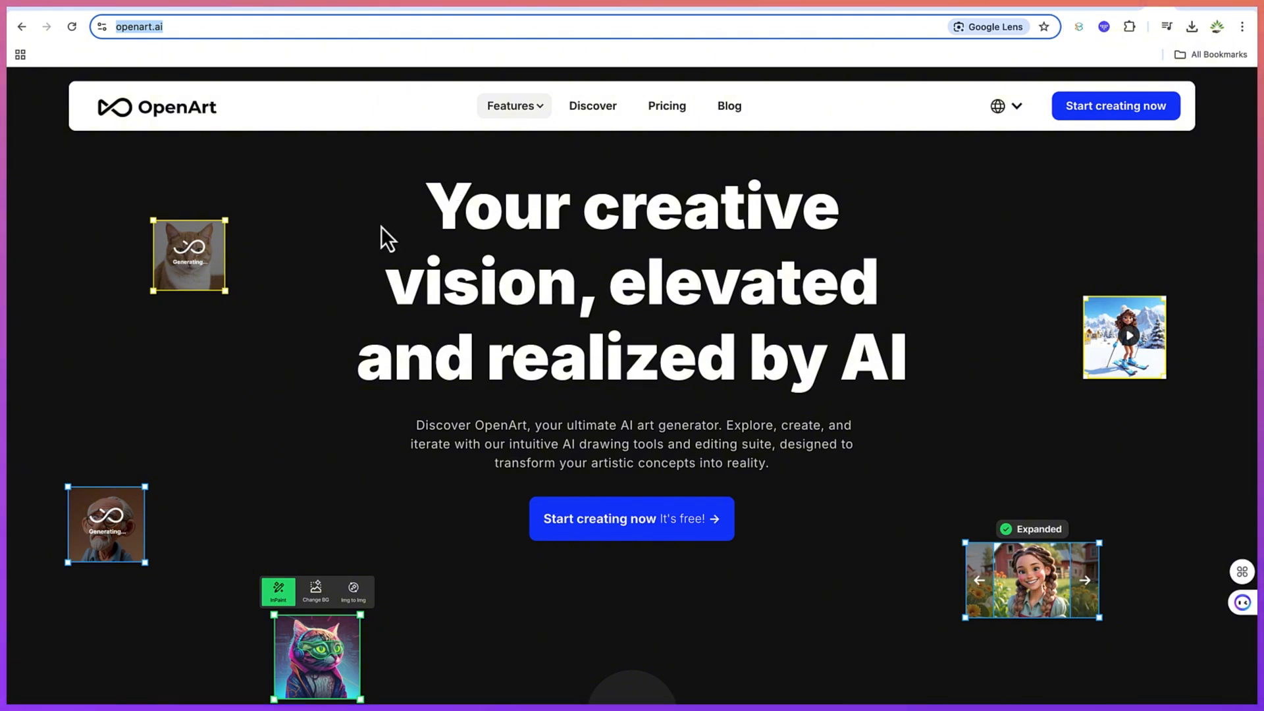
Start creating from the openart.ai homepage and go through the welcome tour to reach the image generator
{"action": "left_click", "coordinate": [247, 28]}
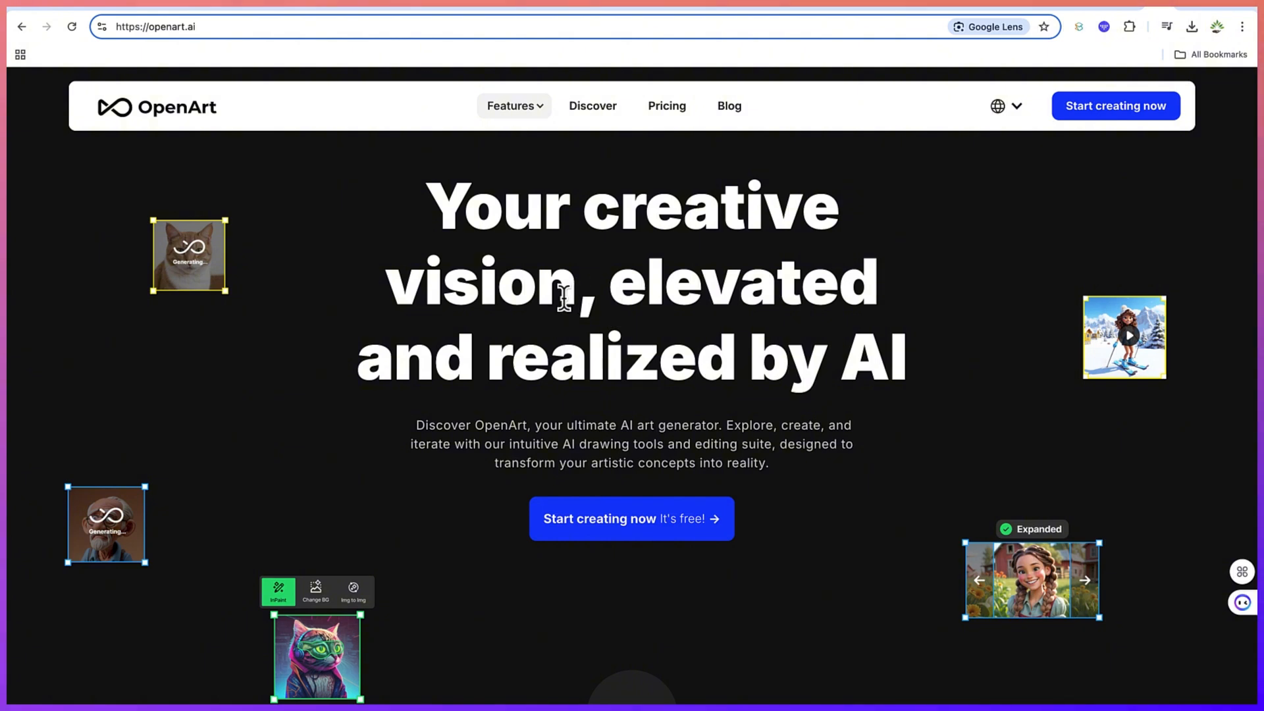
{"action": "left_click", "coordinate": [1104, 112]}
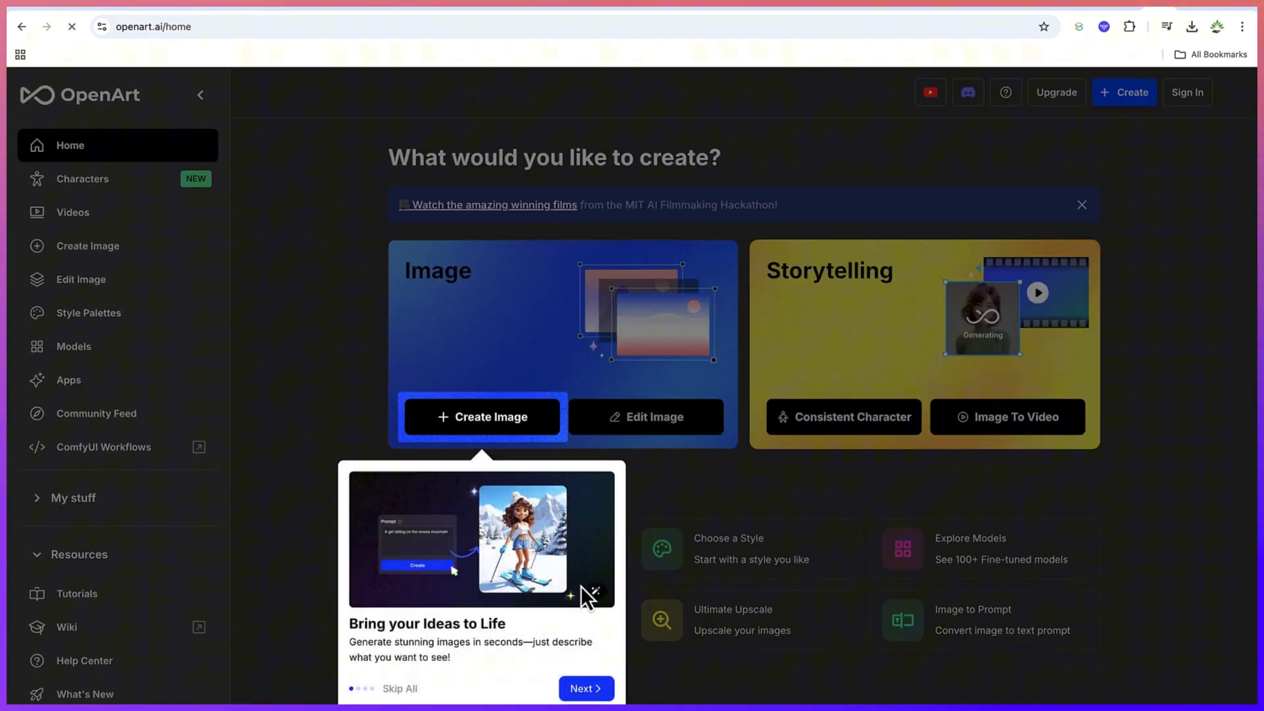
{"action": "left_click", "coordinate": [586, 689]}
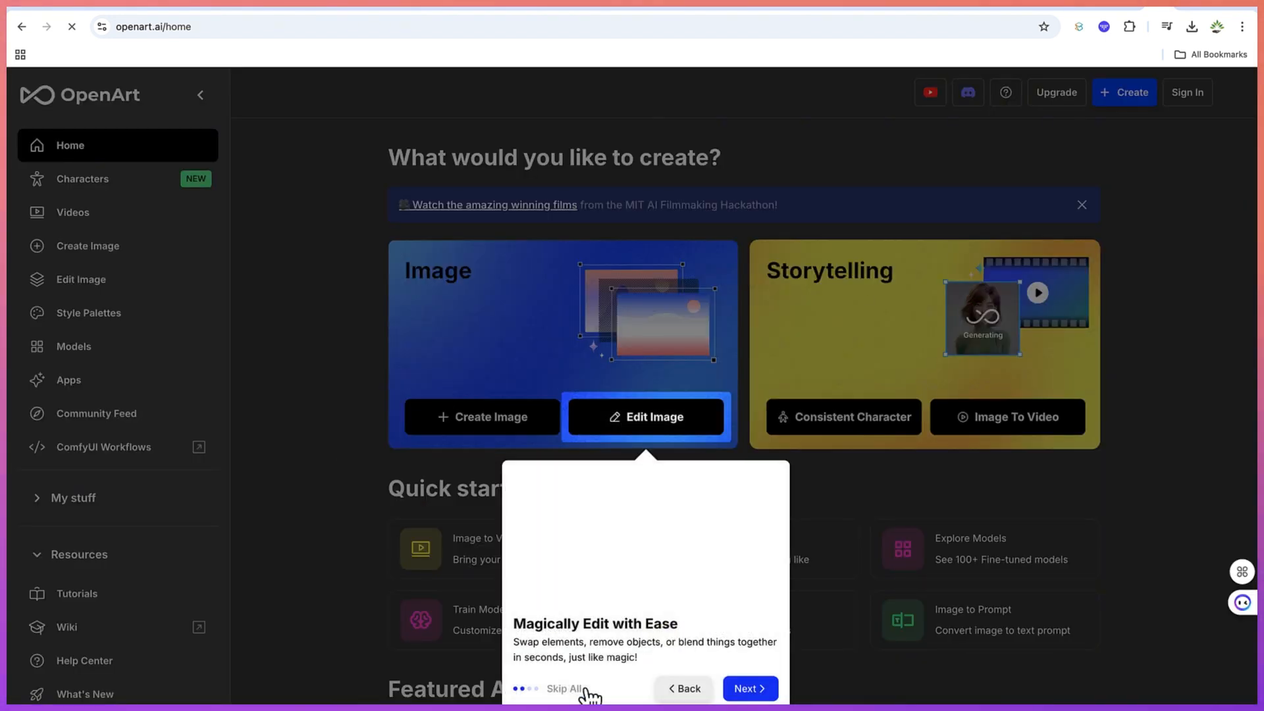
{"action": "left_click", "coordinate": [747, 689]}
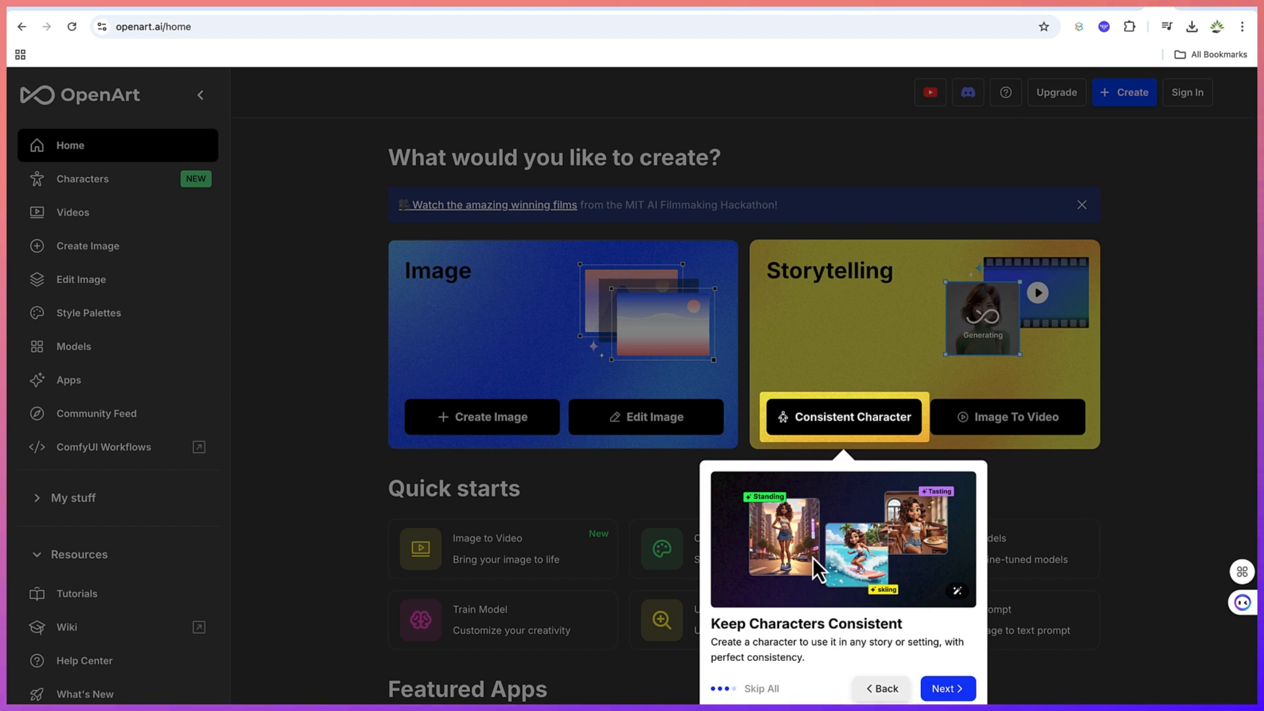
{"action": "left_click", "coordinate": [946, 685]}
{"action": "left_click", "coordinate": [1119, 688]}
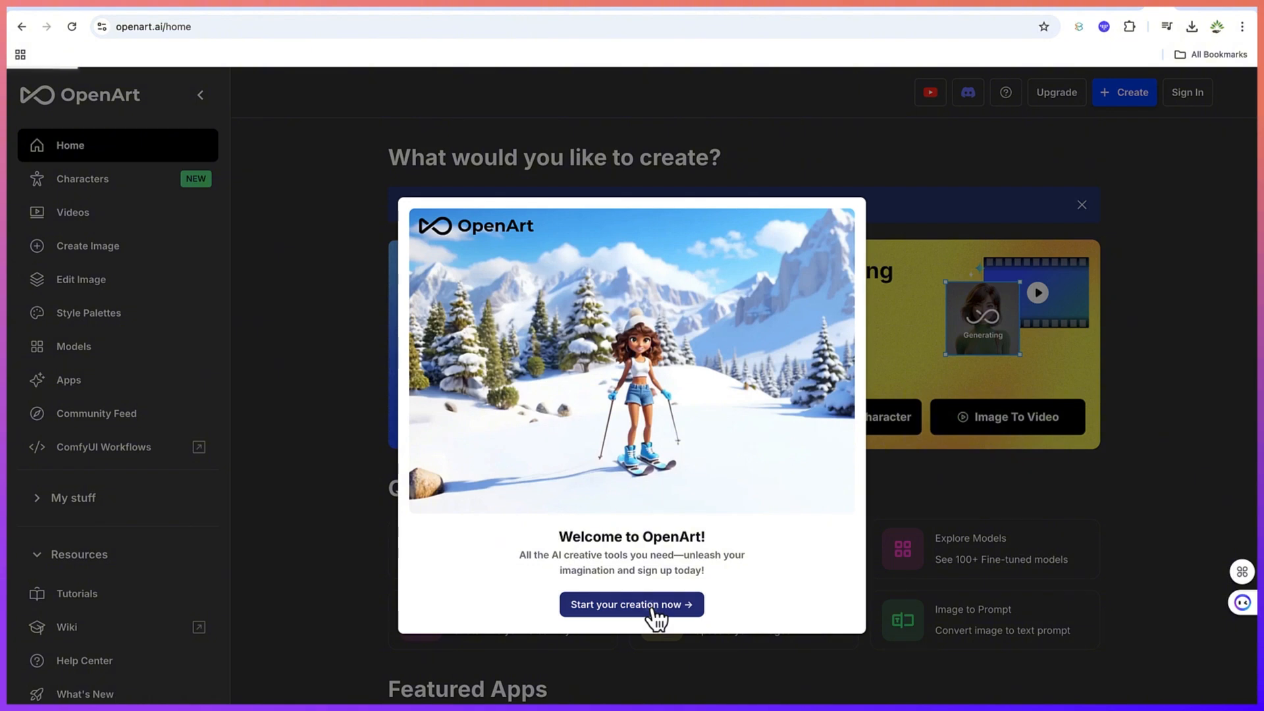
{"action": "left_click", "coordinate": [654, 609]}
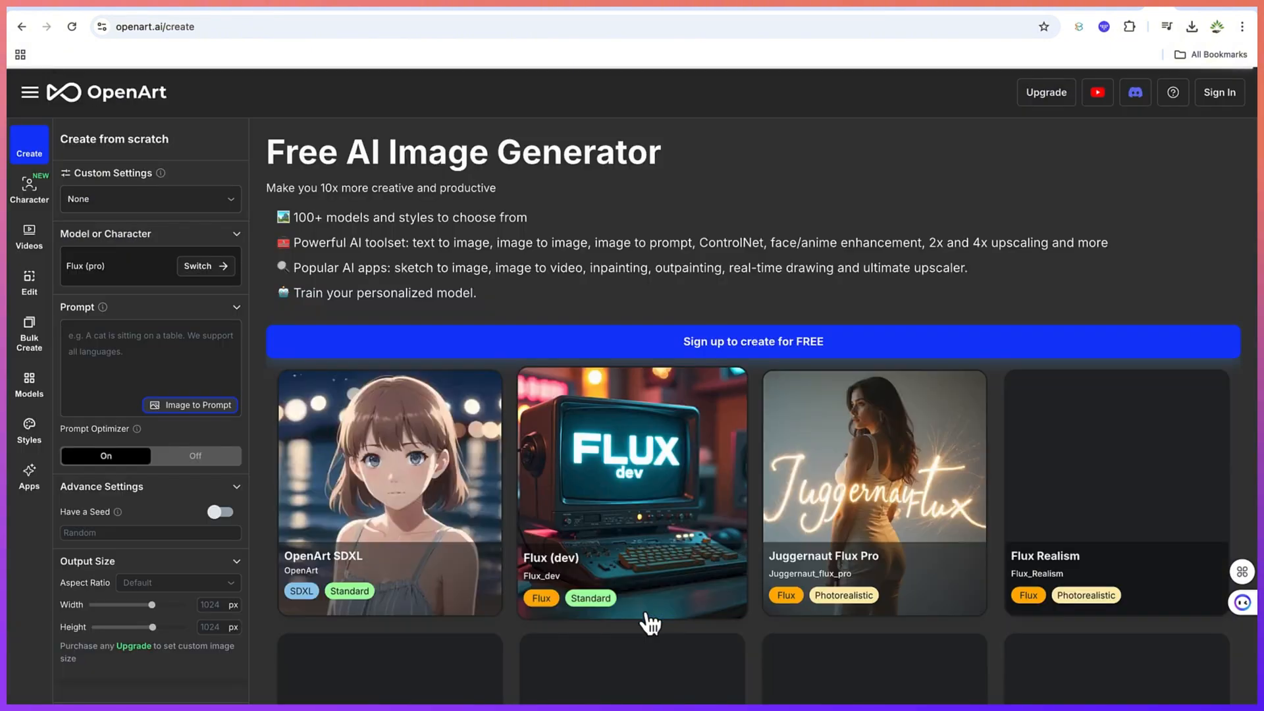
Choose the Flux (dev) model and complete the introductory tour of the image creation page
{"action": "left_click", "coordinate": [536, 485]}
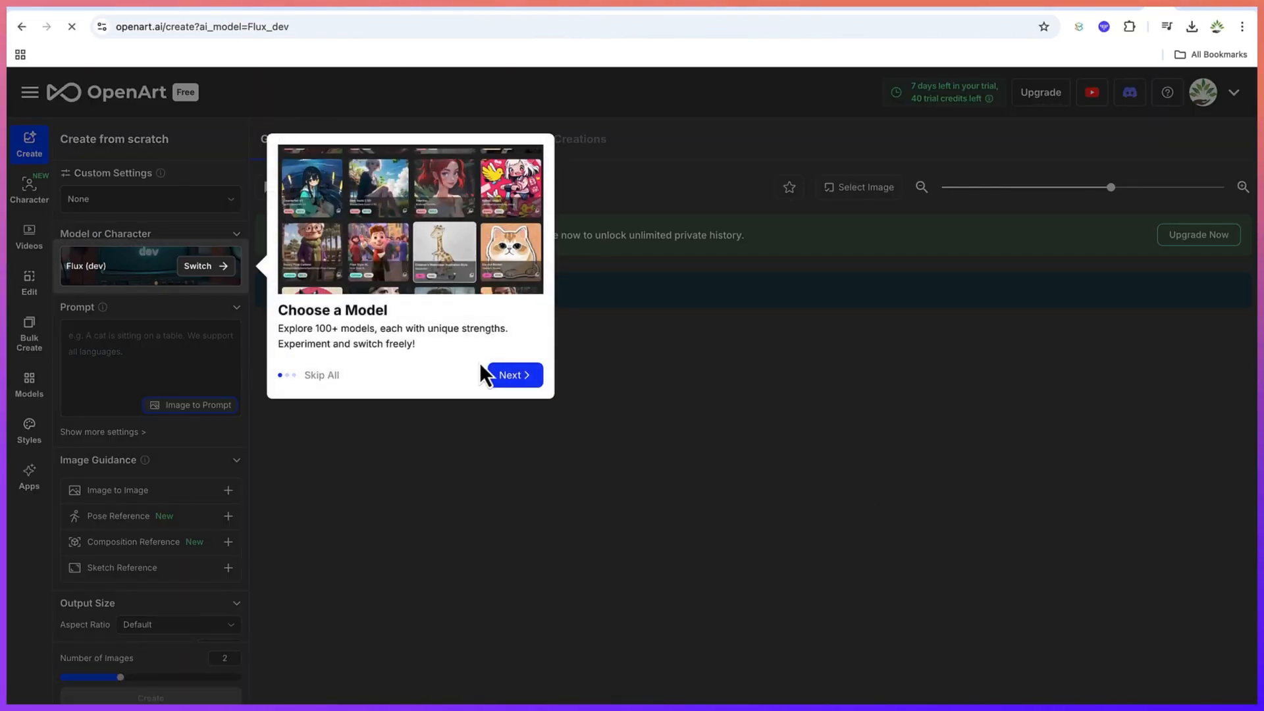
{"action": "left_click", "coordinate": [504, 379]}
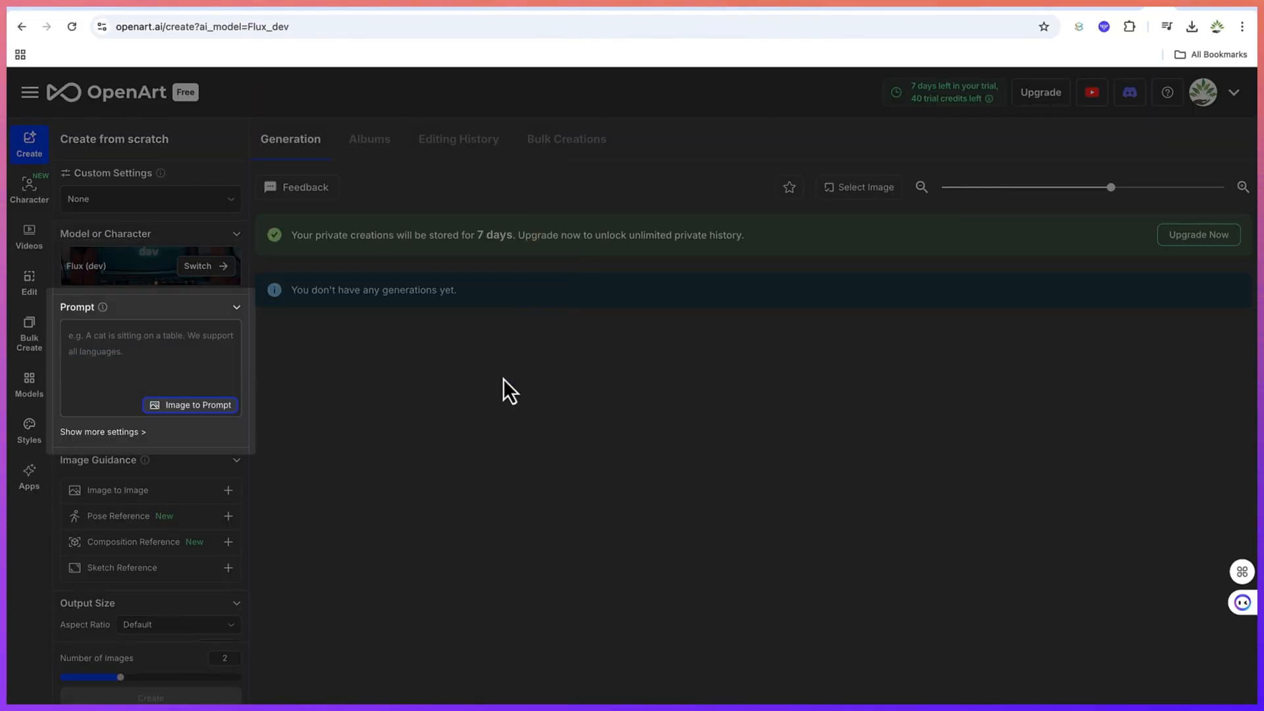
{"action": "left_click", "coordinate": [251, 685]}
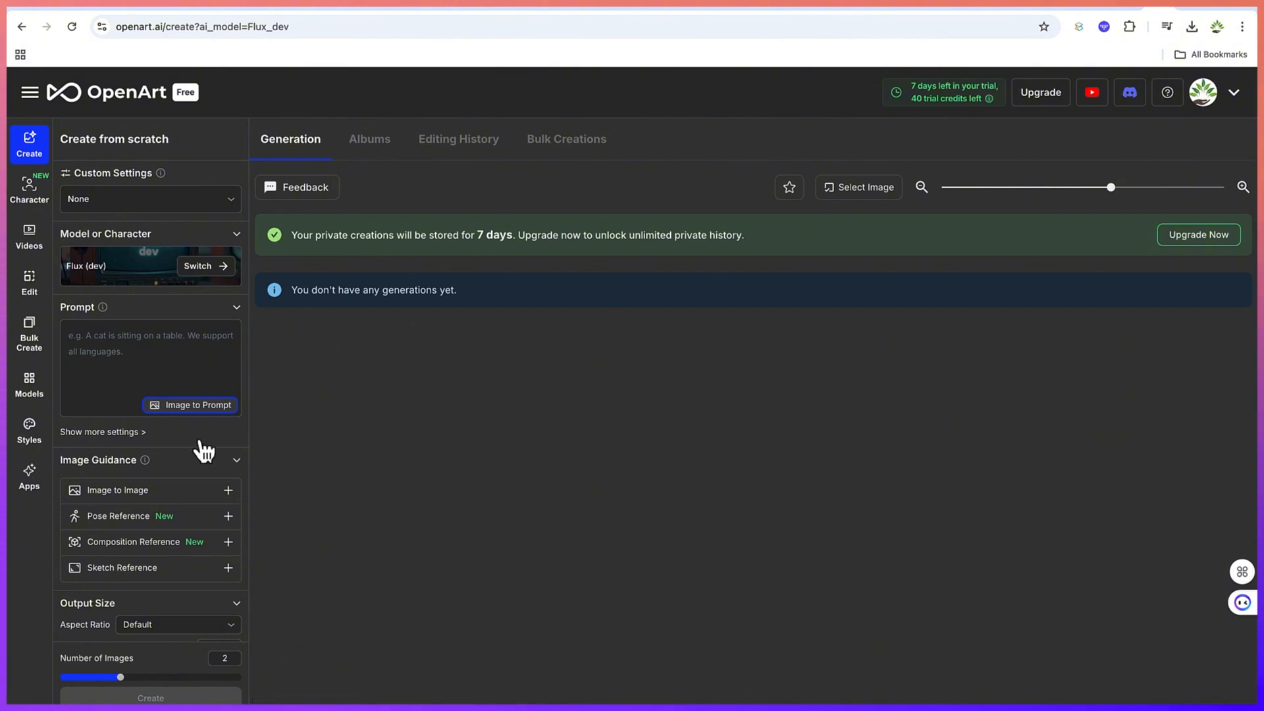
Browse the AI apps and open Sketch to image from the Creative Concepts category
{"action": "left_click", "coordinate": [28, 480]}
{"action": "scroll", "coordinate": [256, 543], "scroll_direction": "down", "scroll_amount": 2}
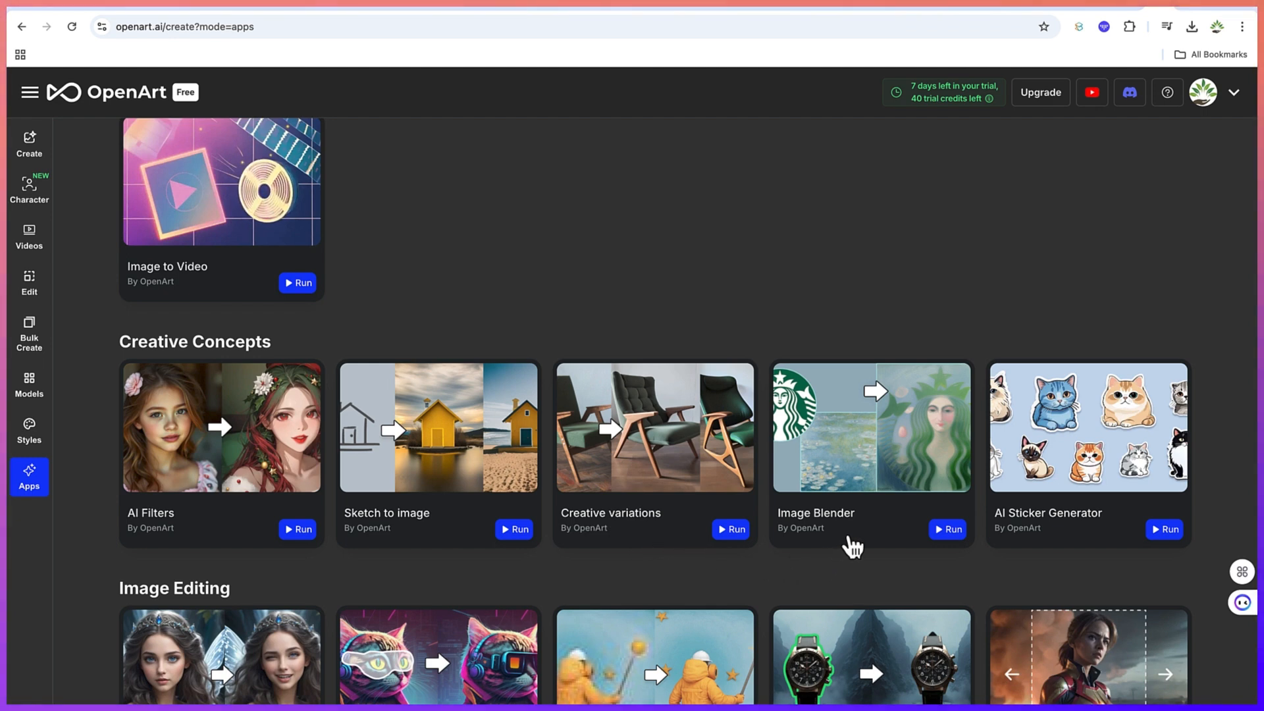
{"action": "scroll", "coordinate": [1051, 547], "scroll_direction": "down", "scroll_amount": 3}
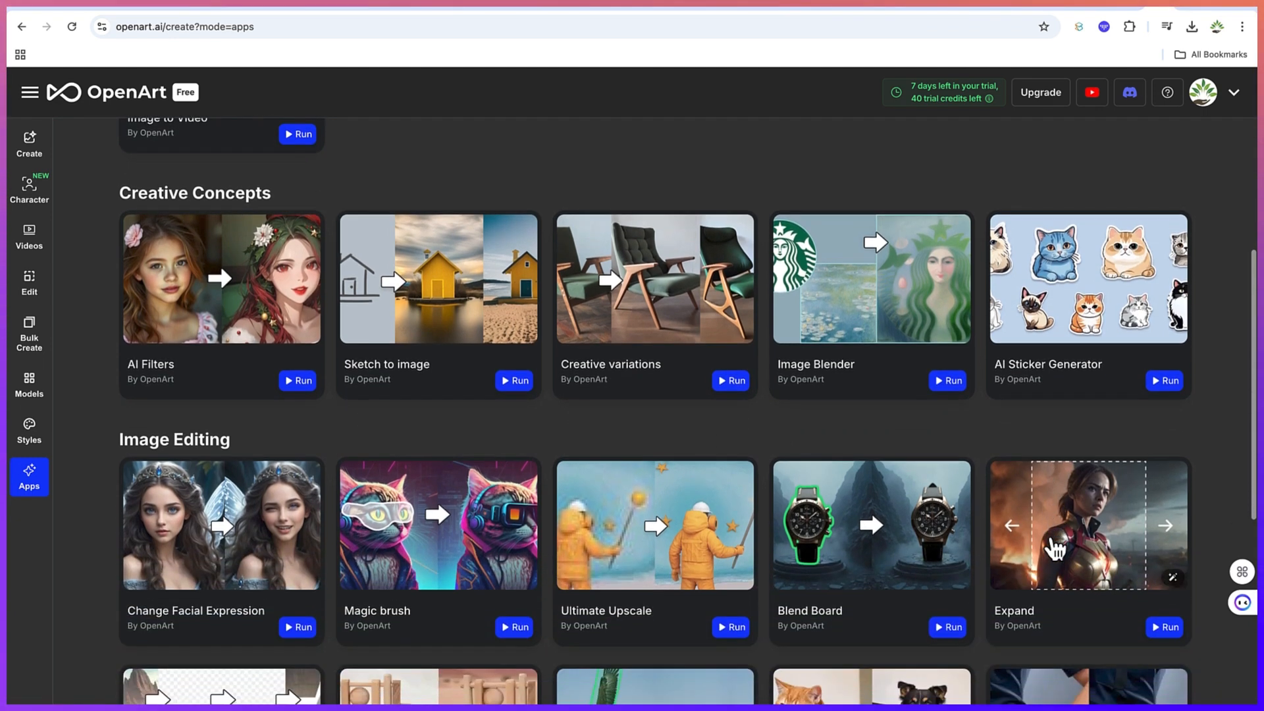
{"action": "scroll", "coordinate": [1054, 546], "scroll_direction": "down", "scroll_amount": 3}
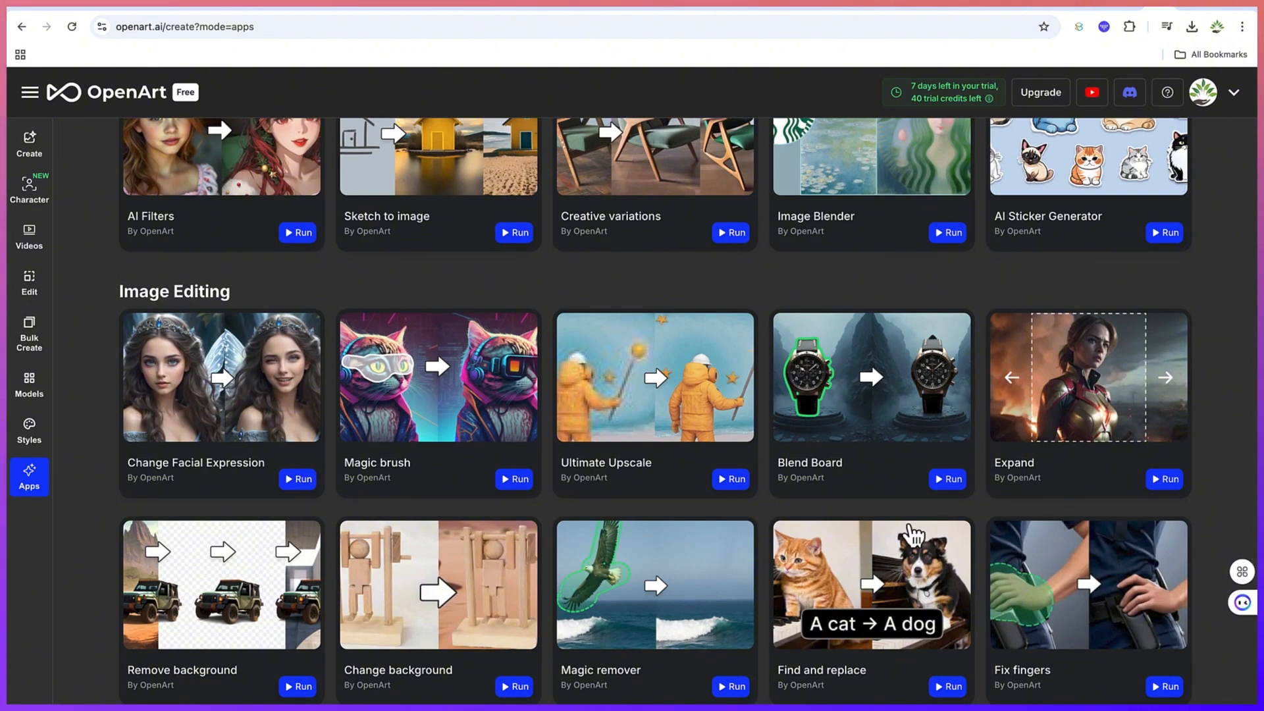
{"action": "scroll", "coordinate": [846, 509], "scroll_direction": "down", "scroll_amount": 2}
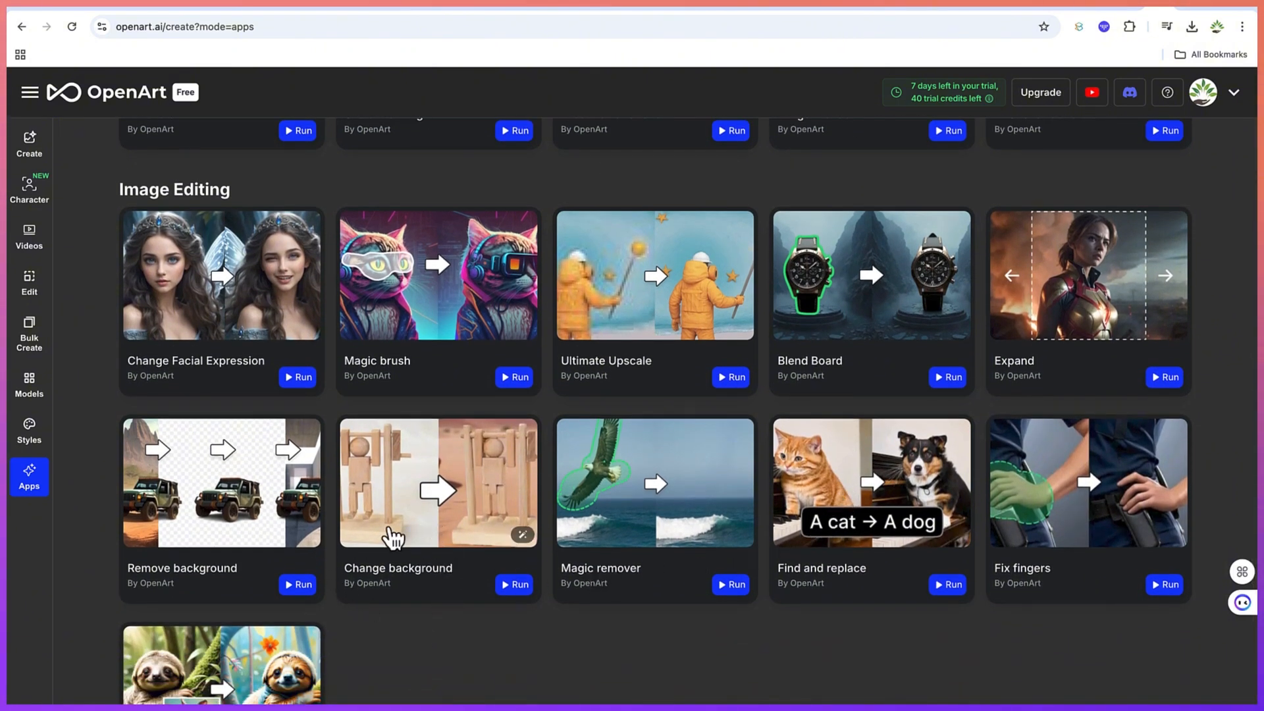
{"action": "scroll", "coordinate": [830, 606], "scroll_direction": "down", "scroll_amount": 4}
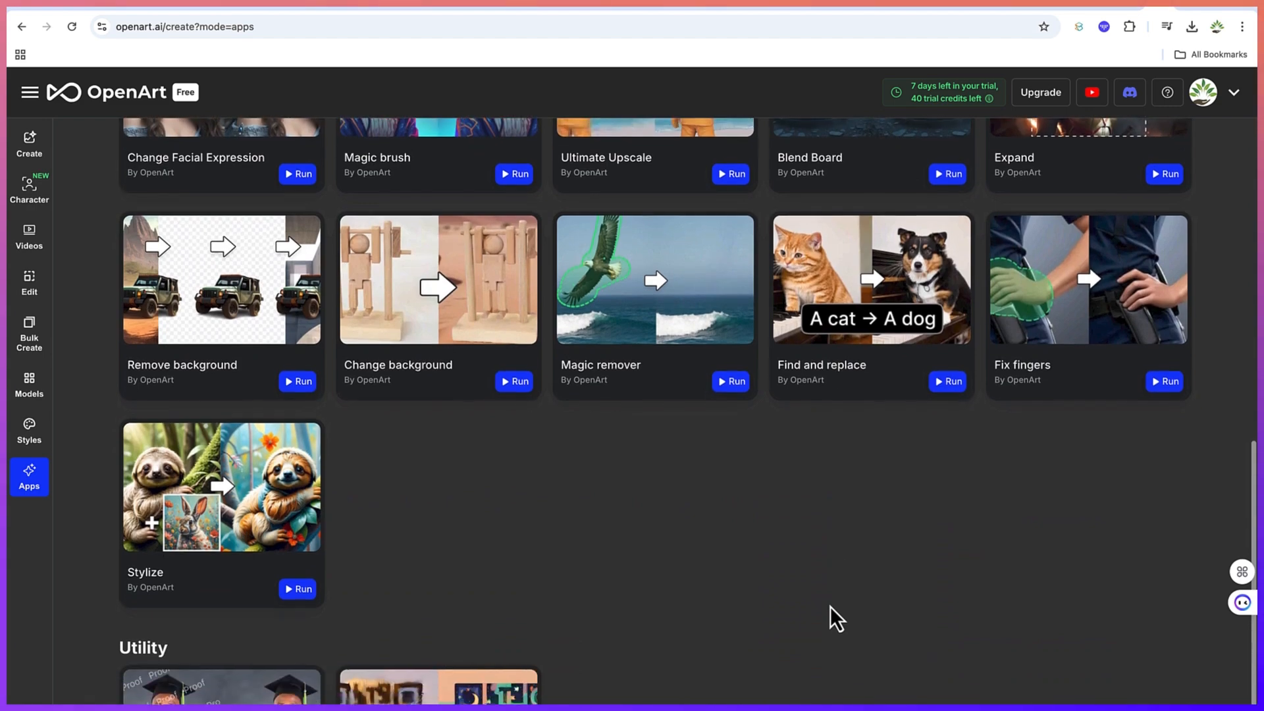
{"action": "scroll", "coordinate": [831, 607], "scroll_direction": "up", "scroll_amount": 10}
{"action": "scroll", "coordinate": [831, 607], "scroll_direction": "up", "scroll_amount": 4}
{"action": "scroll", "coordinate": [833, 612], "scroll_direction": "down", "scroll_amount": 1}
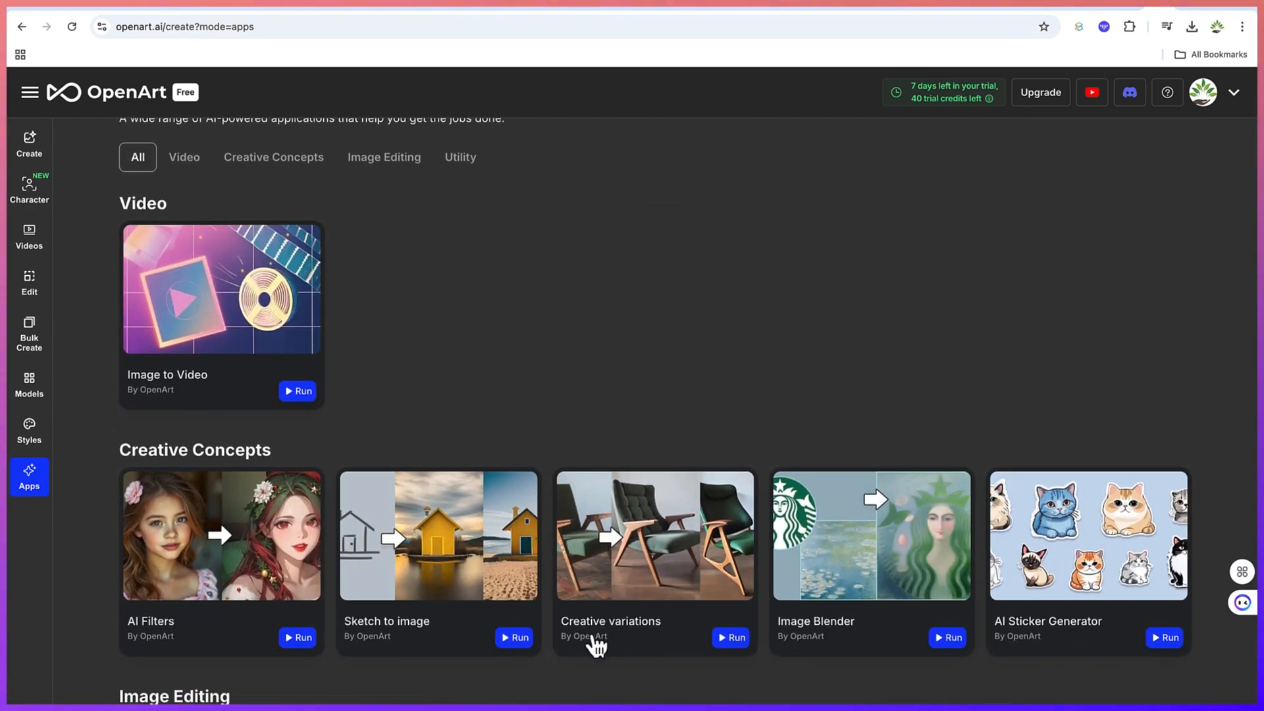
{"action": "left_click", "coordinate": [436, 573]}
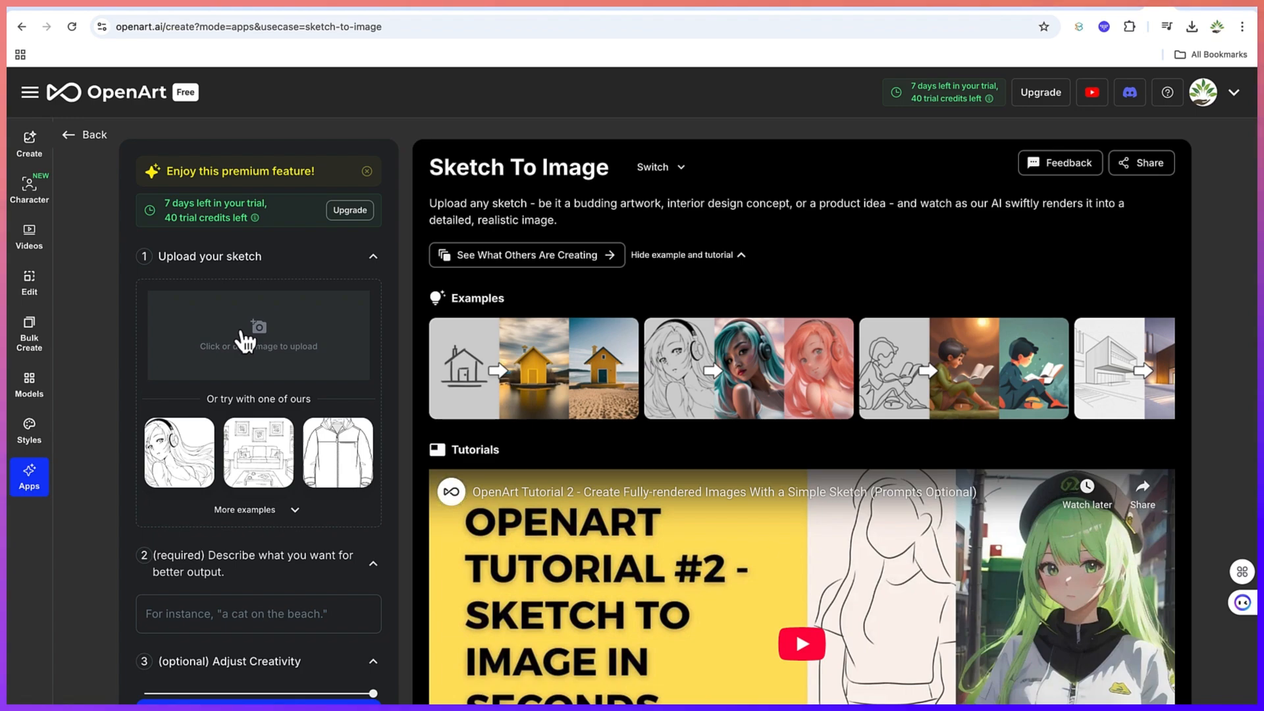
Upload aa561fd4d2dc33ef7284cac7241d99ee.jpg from the Sketch to Image OpenARt AI folder as the sketch
{"action": "left_click", "coordinate": [271, 338]}
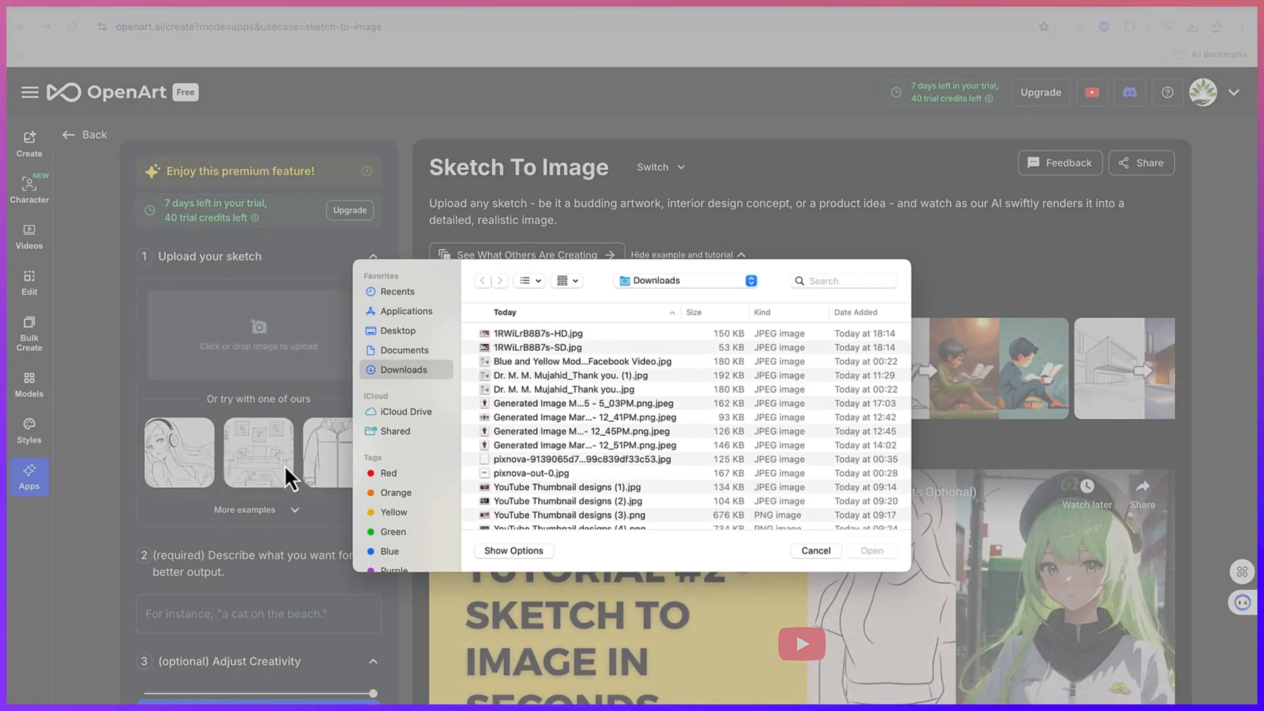
{"action": "left_click", "coordinate": [684, 285]}
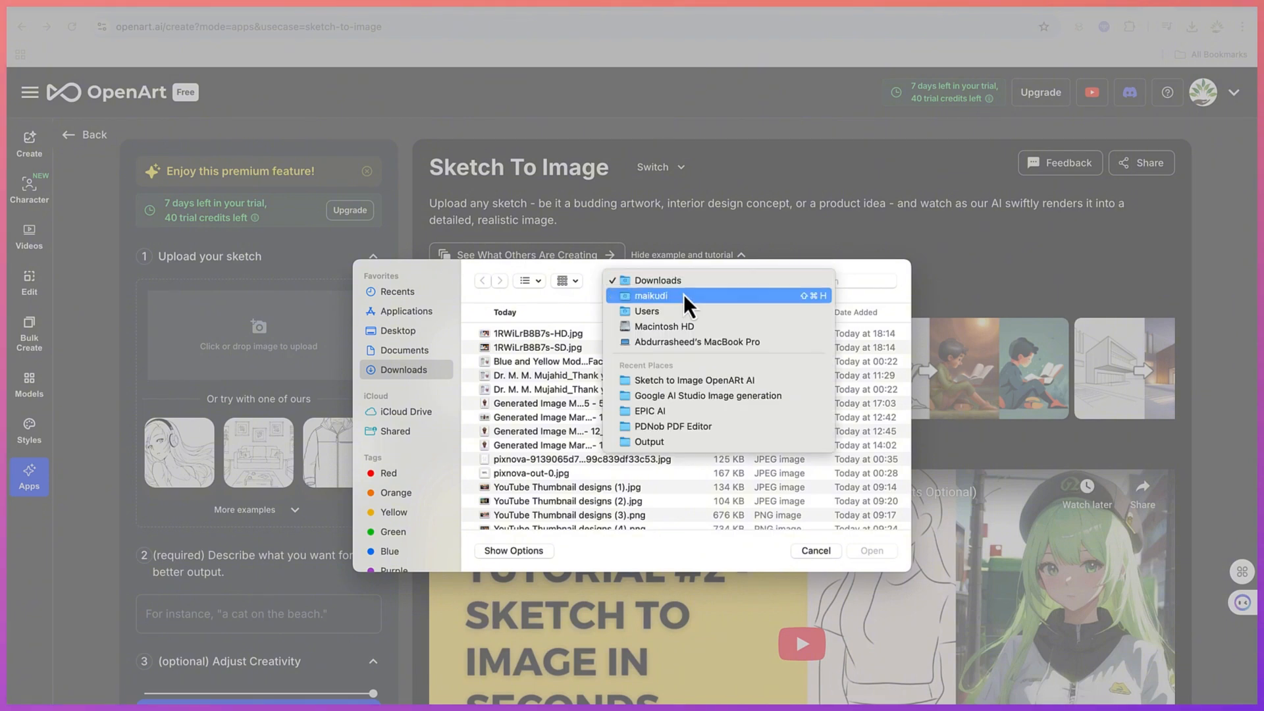
{"action": "left_click", "coordinate": [697, 380]}
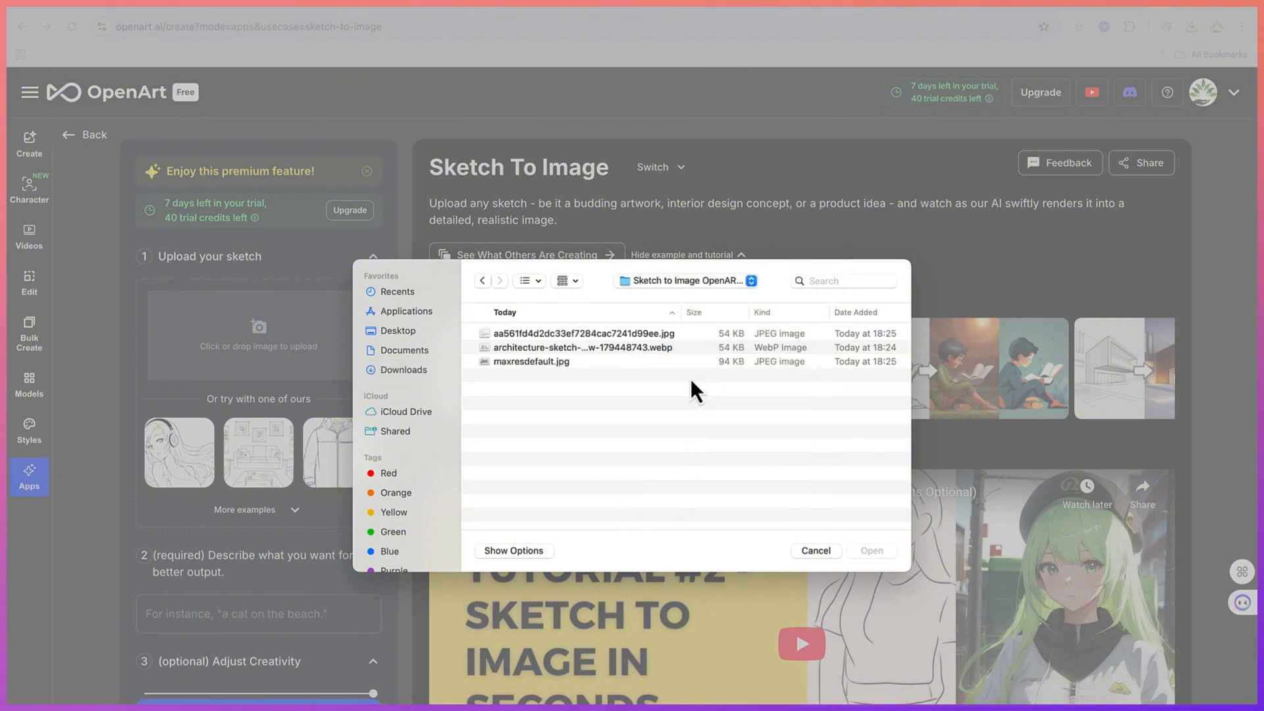
{"action": "left_click", "coordinate": [638, 337]}
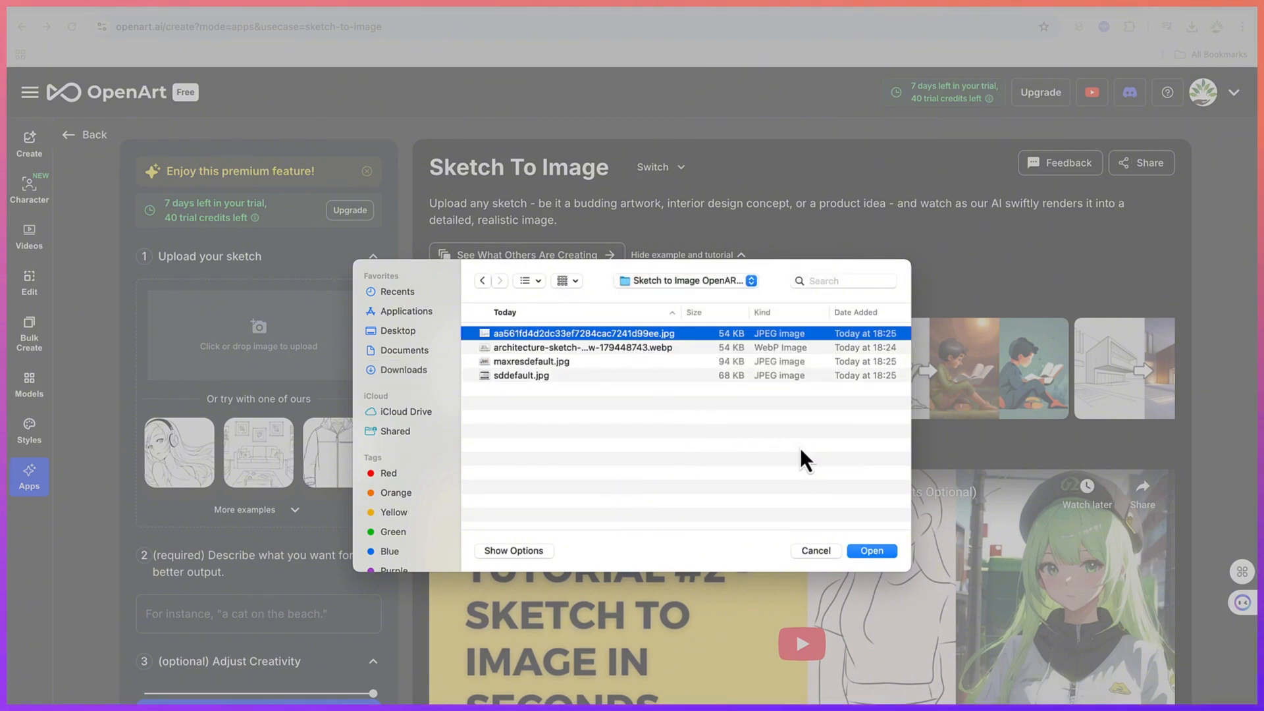
{"action": "left_click", "coordinate": [870, 552]}
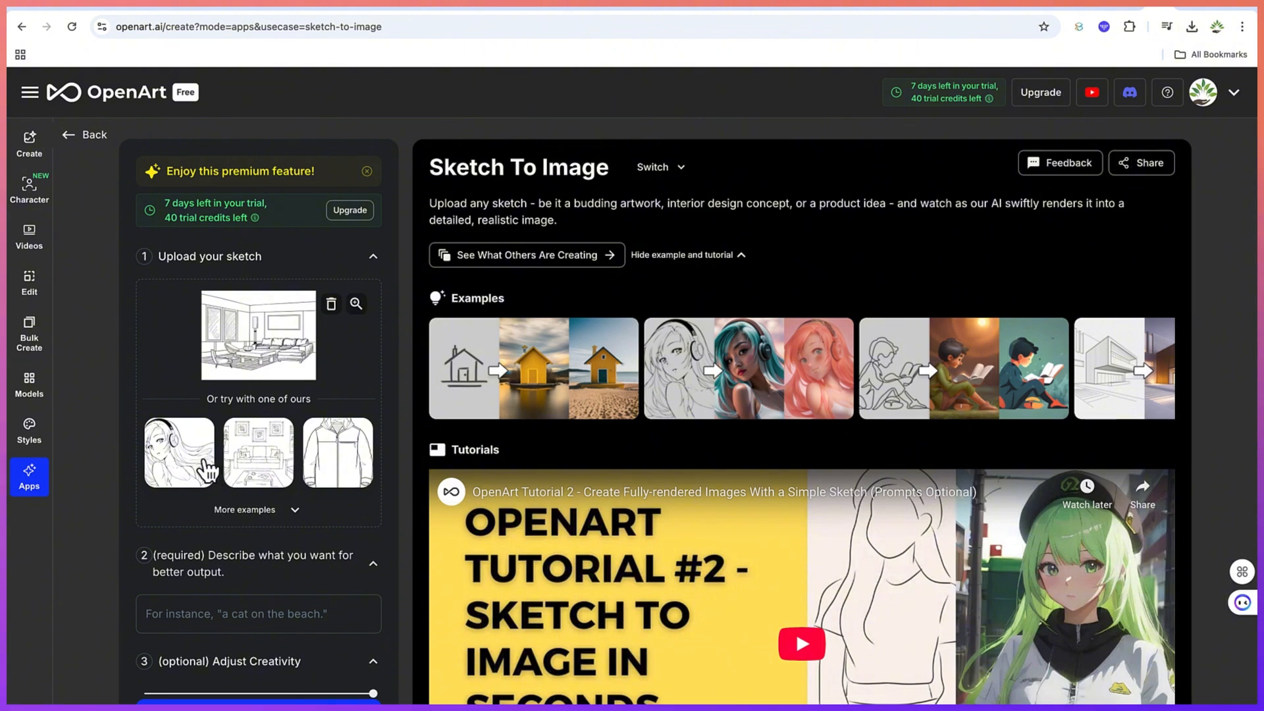
Describe the wanted output for the uploaded sketch as "Modern living room"
{"action": "scroll", "coordinate": [249, 591], "scroll_direction": "down", "scroll_amount": 2}
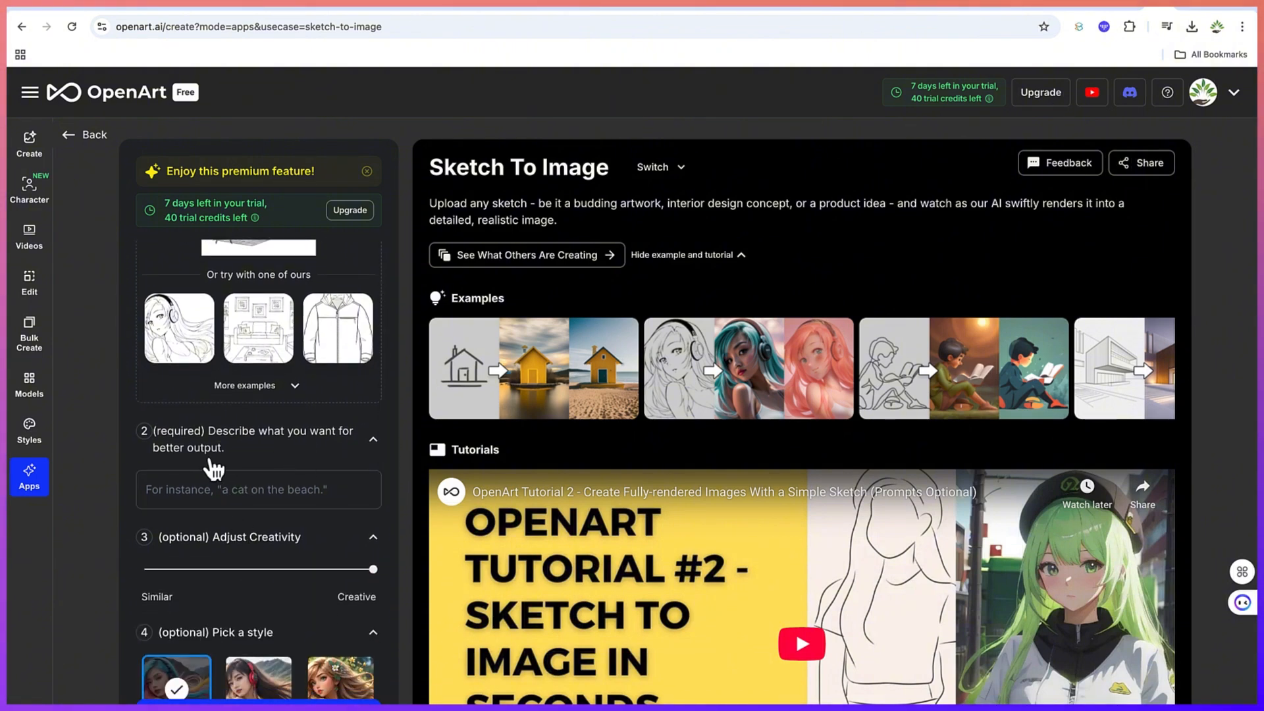
{"action": "left_click", "coordinate": [214, 494]}
{"action": "type", "text": "Modern livin"}
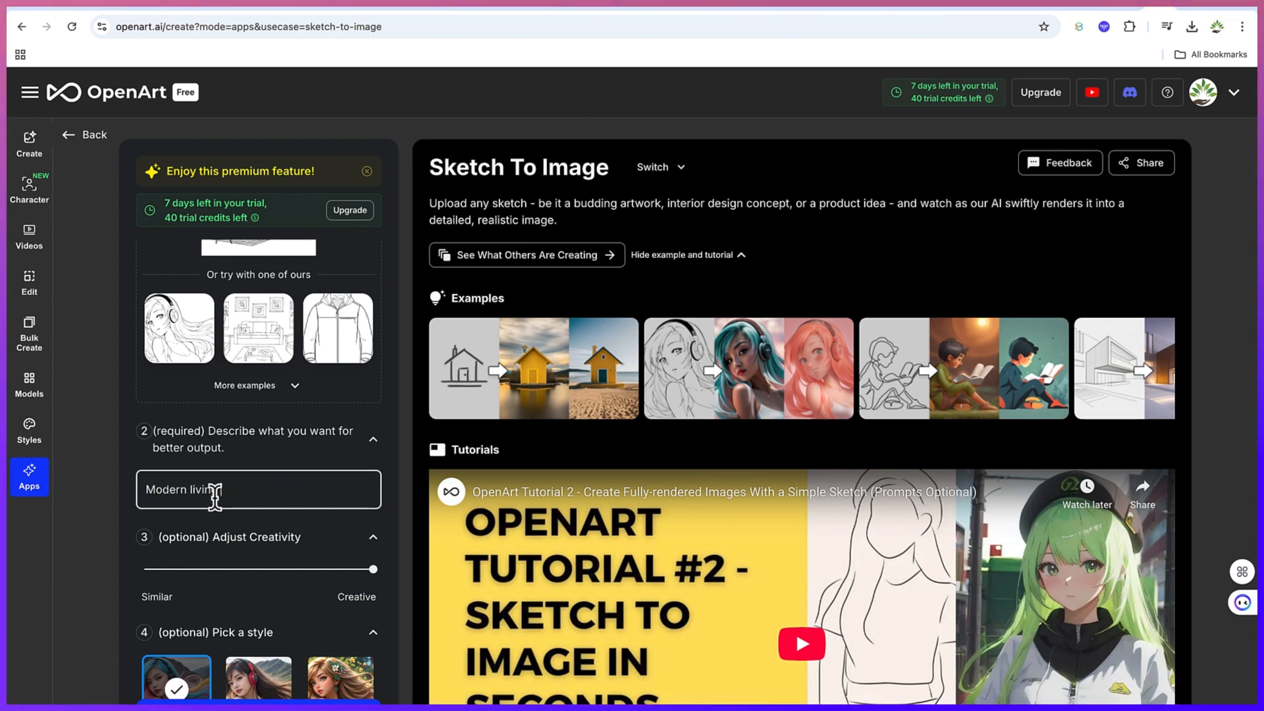
{"action": "type", "text": "g room"}
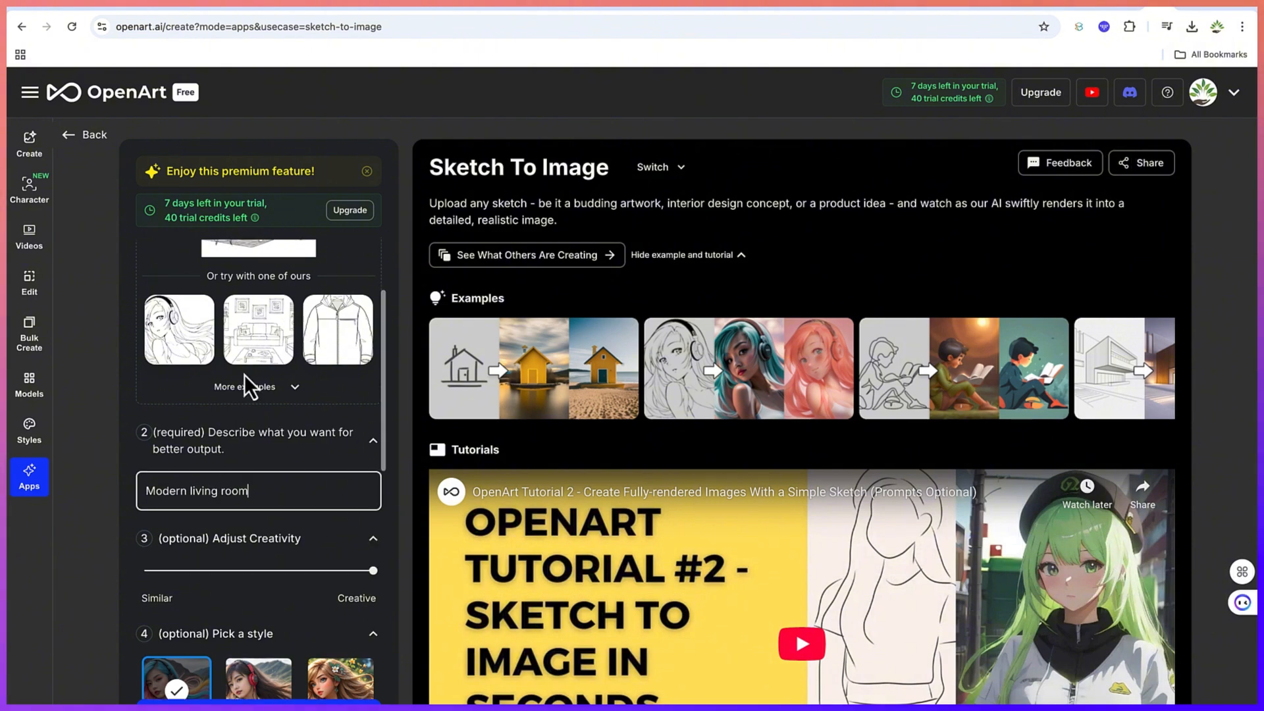
Set the creativity level all the way to the Creative end
{"action": "scroll", "coordinate": [245, 387], "scroll_direction": "up", "scroll_amount": 2}
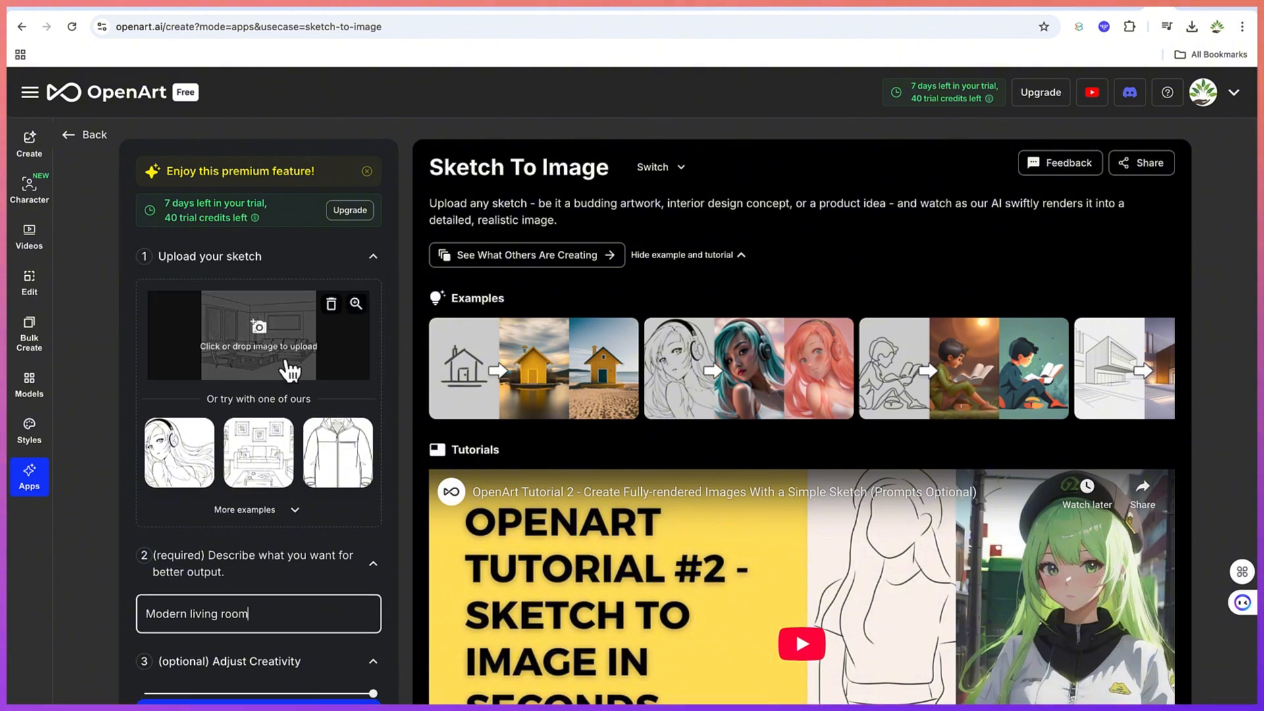
{"action": "scroll", "coordinate": [261, 442], "scroll_direction": "down", "scroll_amount": 3}
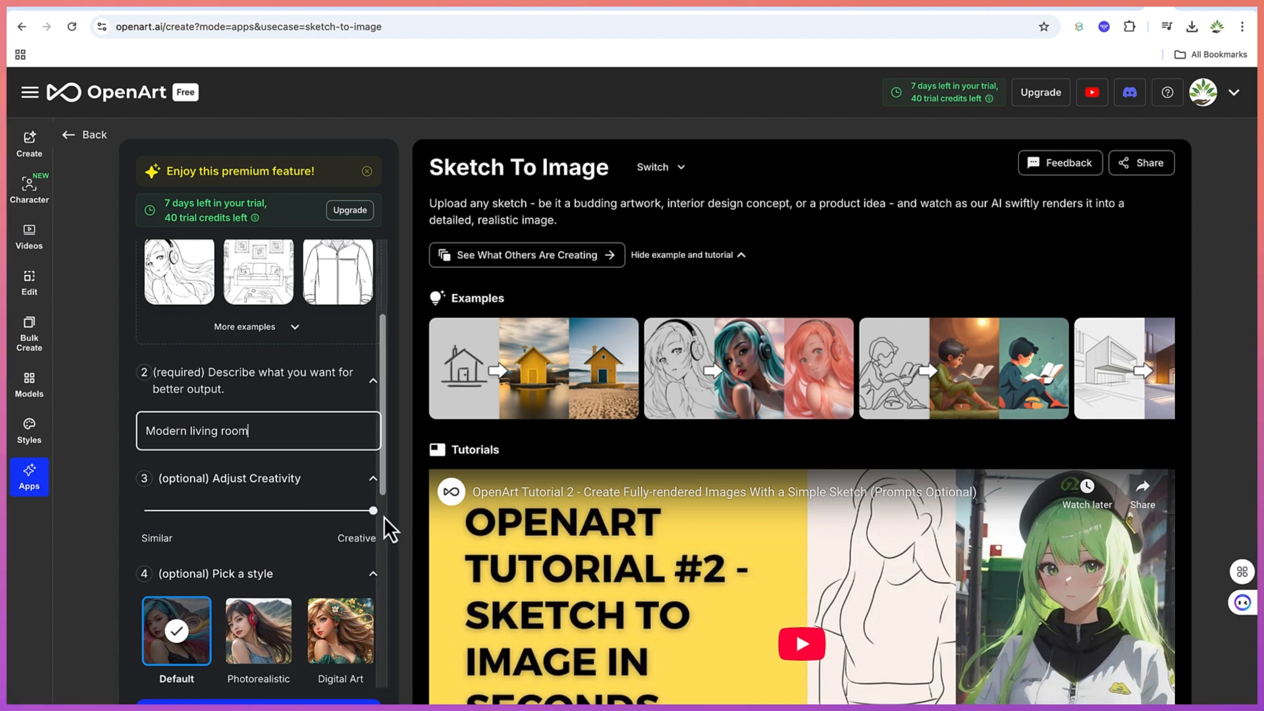
{"action": "left_click_drag", "start_coordinate": [370, 510], "coordinate": [423, 524]}
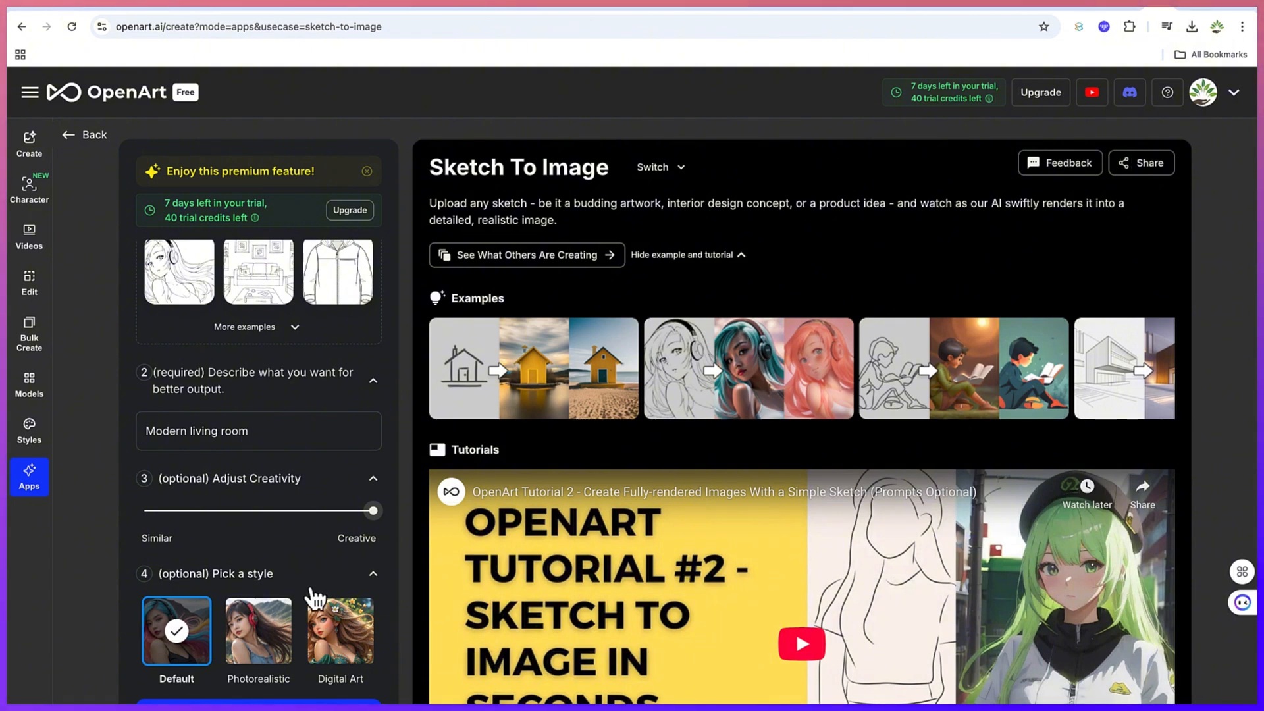
Generate two images from the sketch with the Default style, no color theme and no style reference image
{"action": "scroll", "coordinate": [316, 599], "scroll_direction": "down", "scroll_amount": 2}
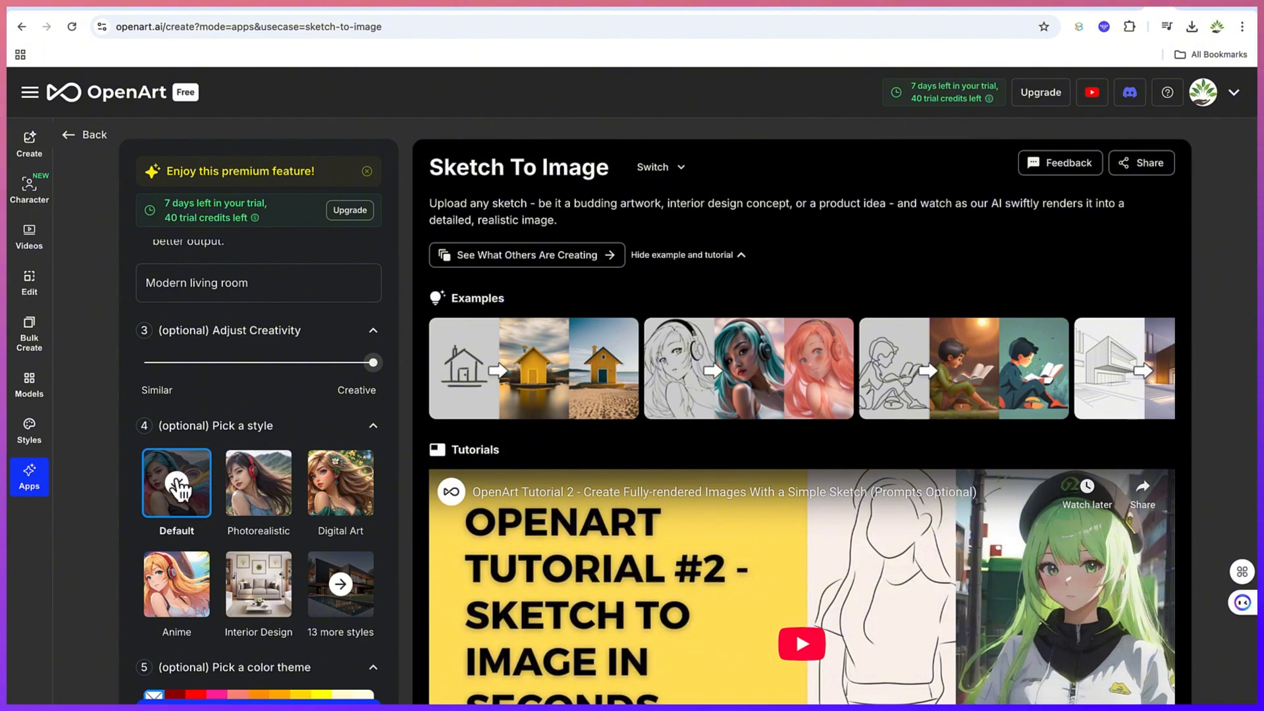
{"action": "scroll", "coordinate": [210, 526], "scroll_direction": "down", "scroll_amount": 2}
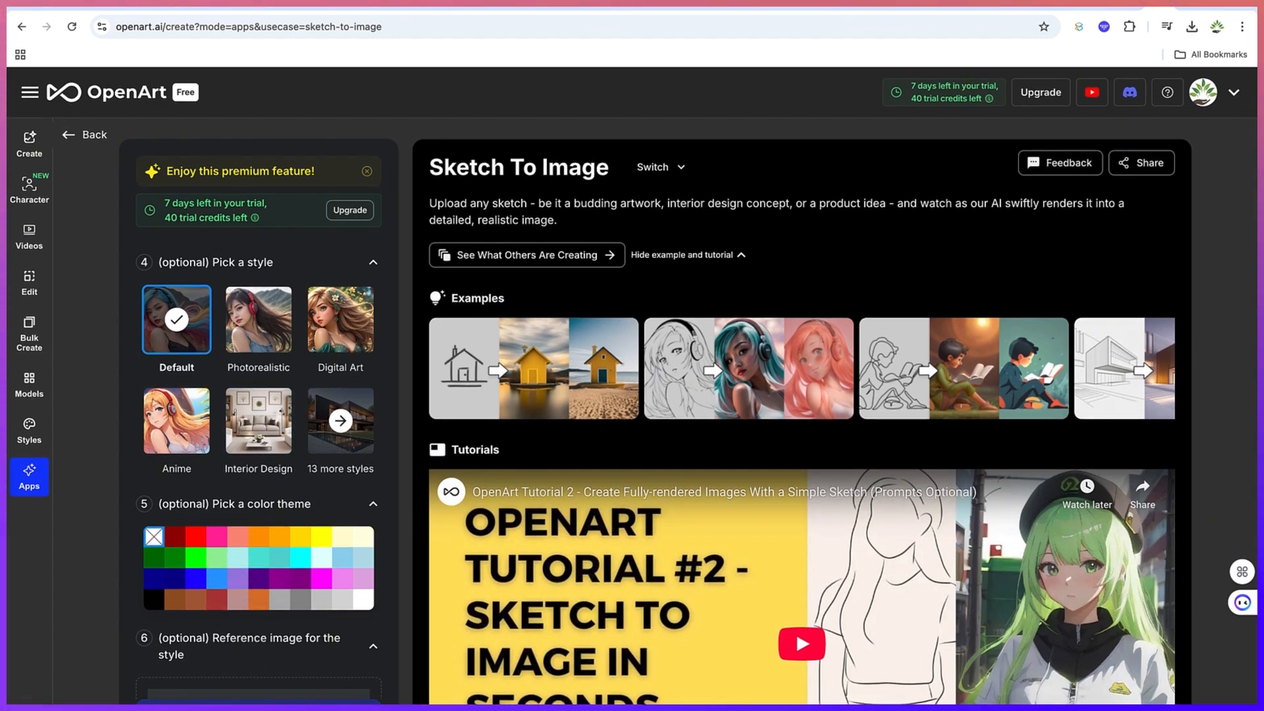
{"action": "scroll", "coordinate": [261, 699], "scroll_direction": "down", "scroll_amount": 3}
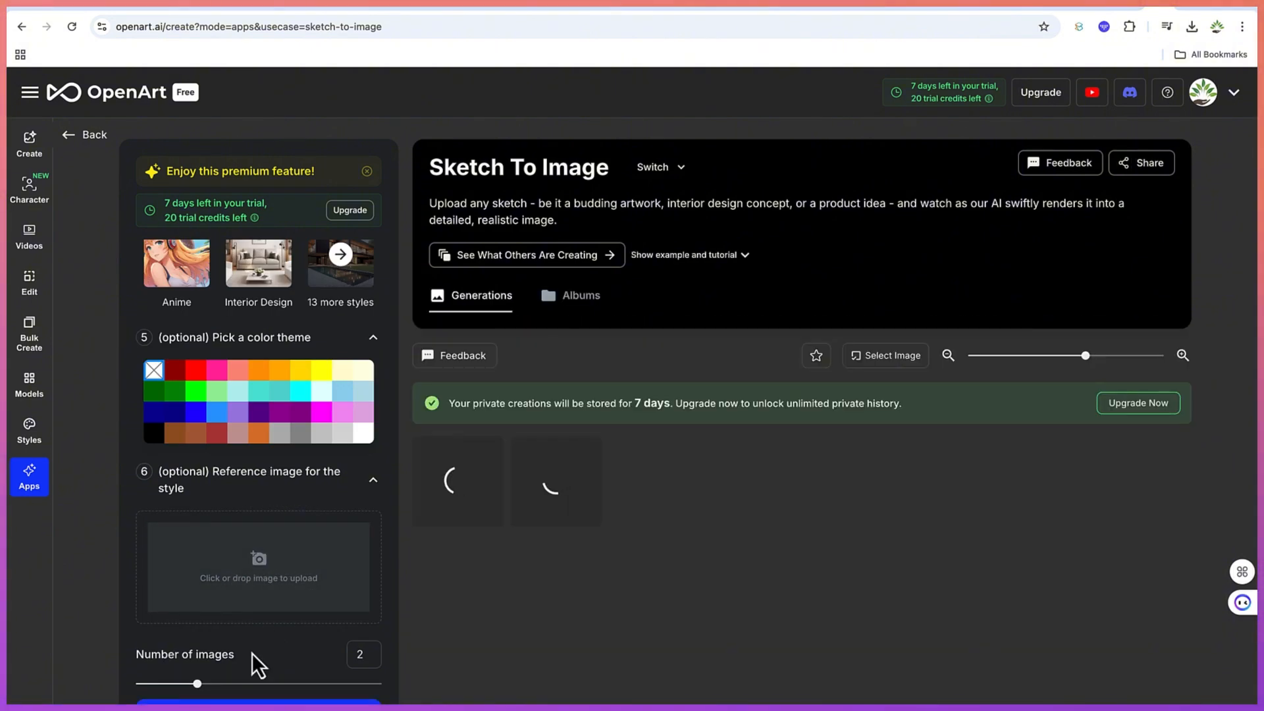
{"action": "mouse_move", "coordinate": [201, 685]}
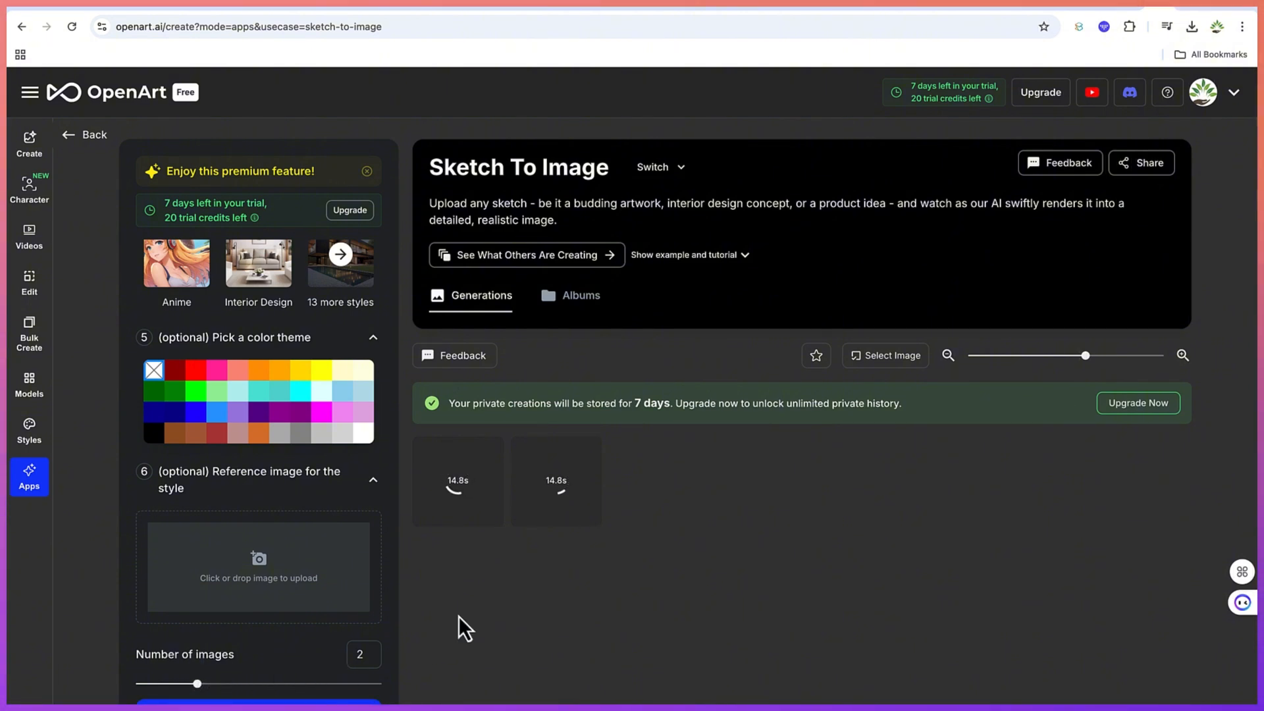
View the first generated living room image enlarged and switch to the second one
{"action": "mouse_move", "coordinate": [543, 489]}
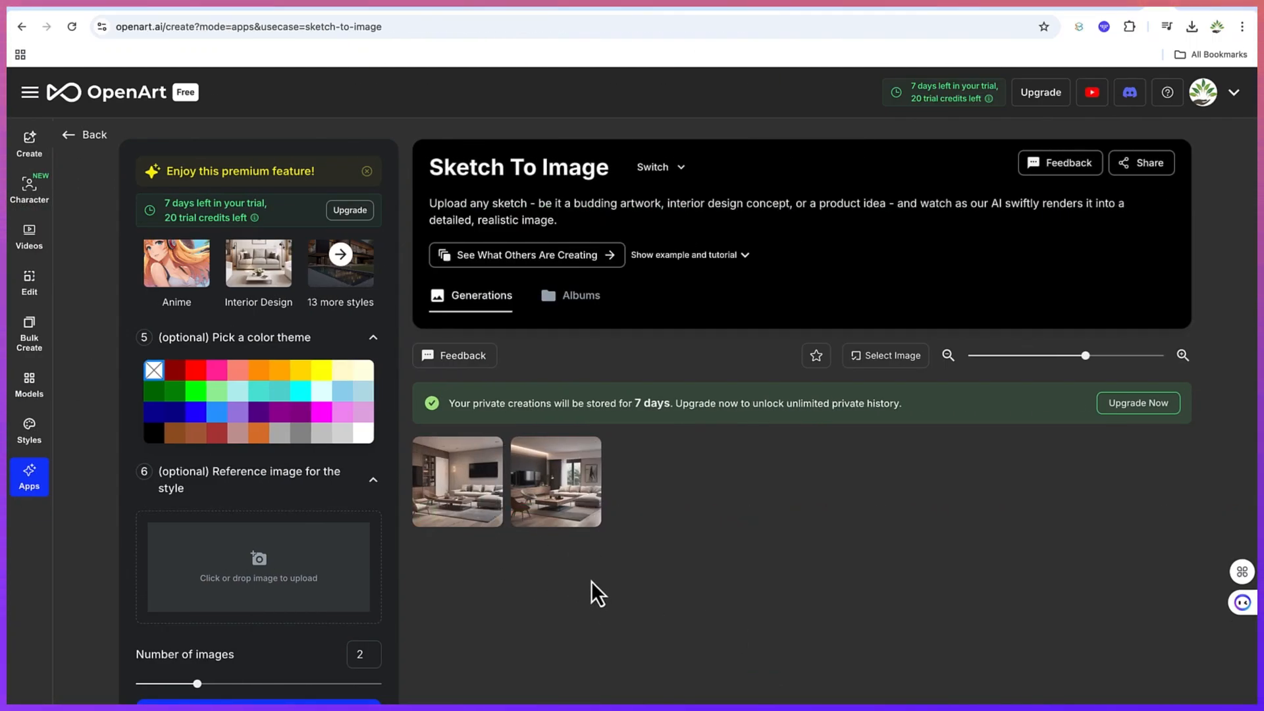
{"action": "mouse_move", "coordinate": [469, 520]}
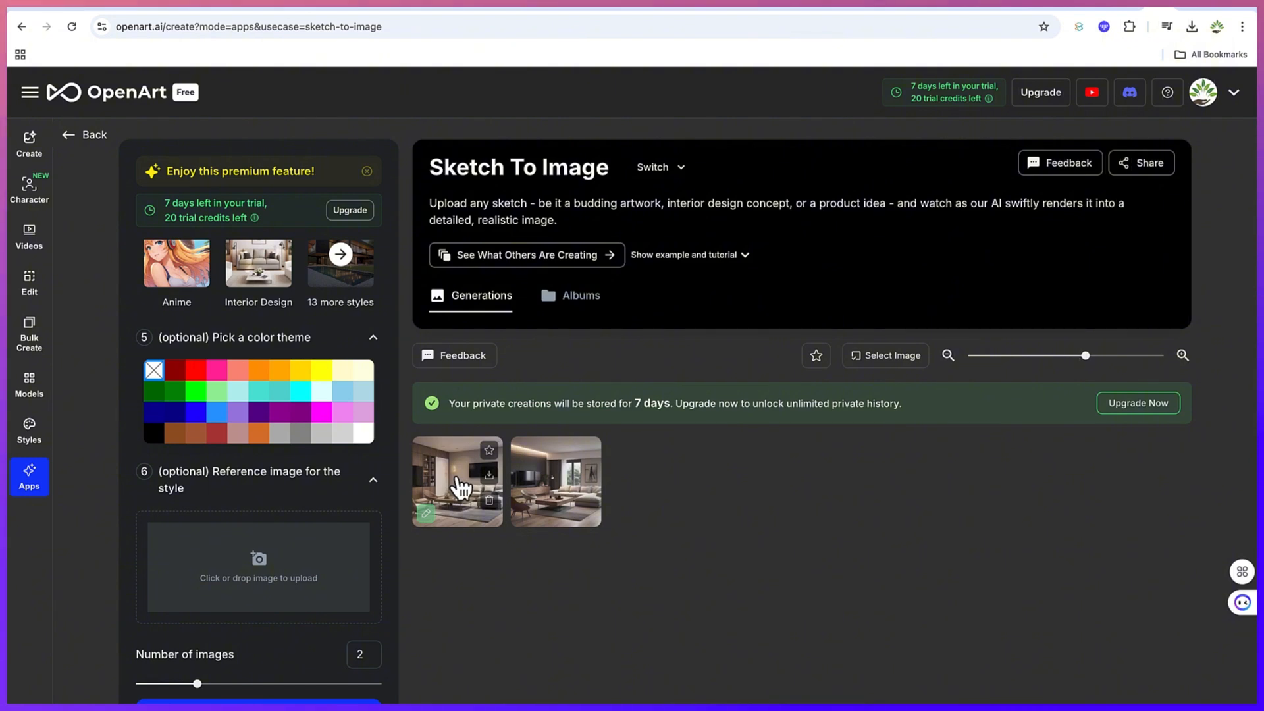
{"action": "left_click", "coordinate": [461, 489]}
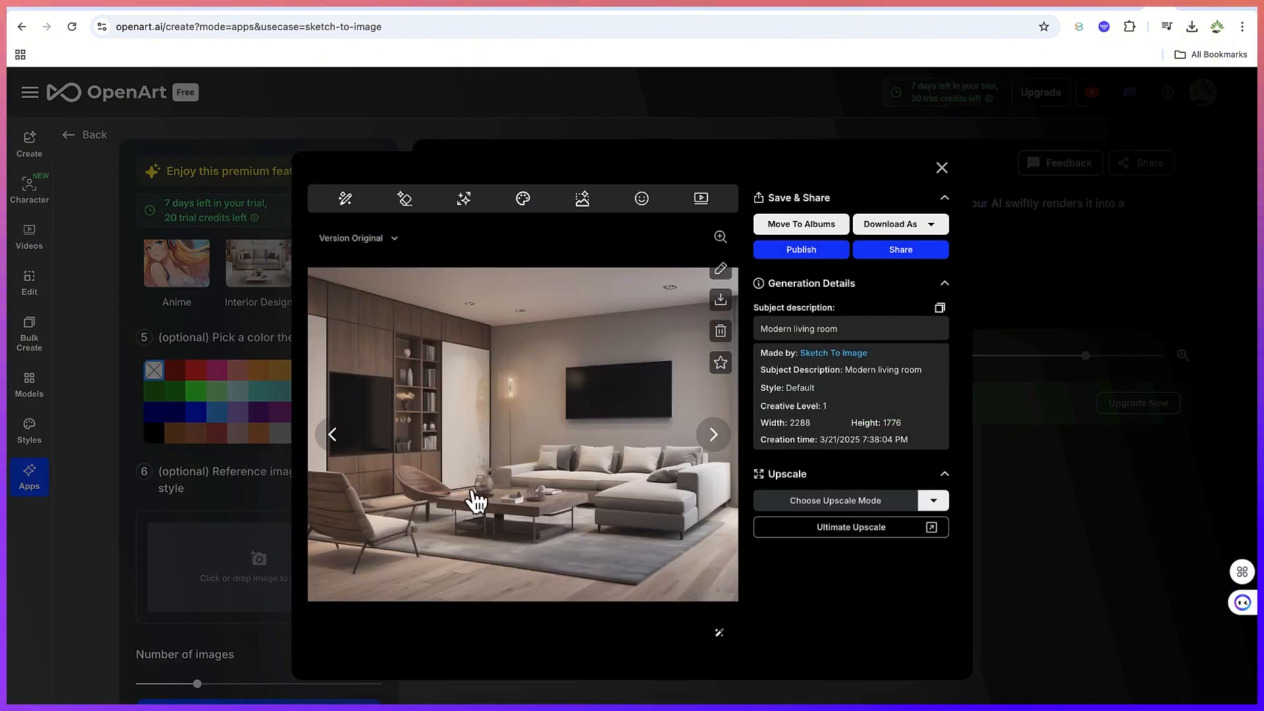
{"action": "left_click", "coordinate": [716, 440]}
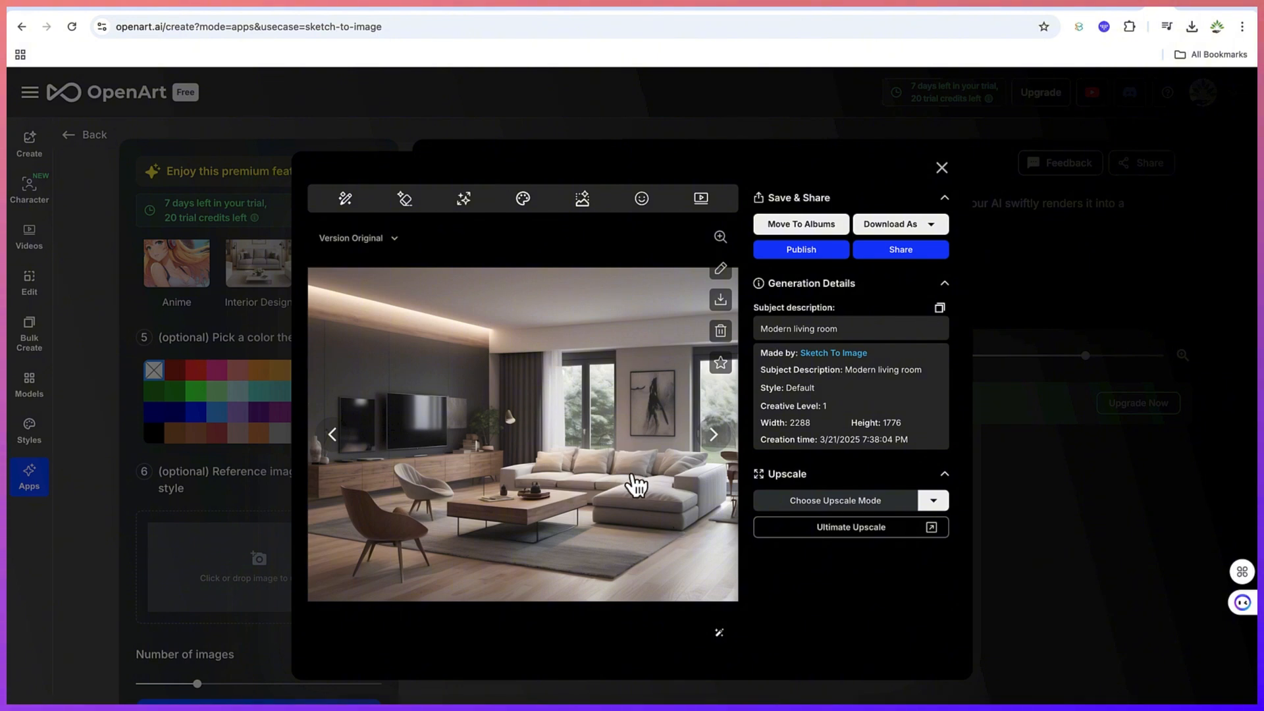
Go back to the first generated living room image and compare it with the original sketch open in the image viewer
{"action": "left_click", "coordinate": [333, 440]}
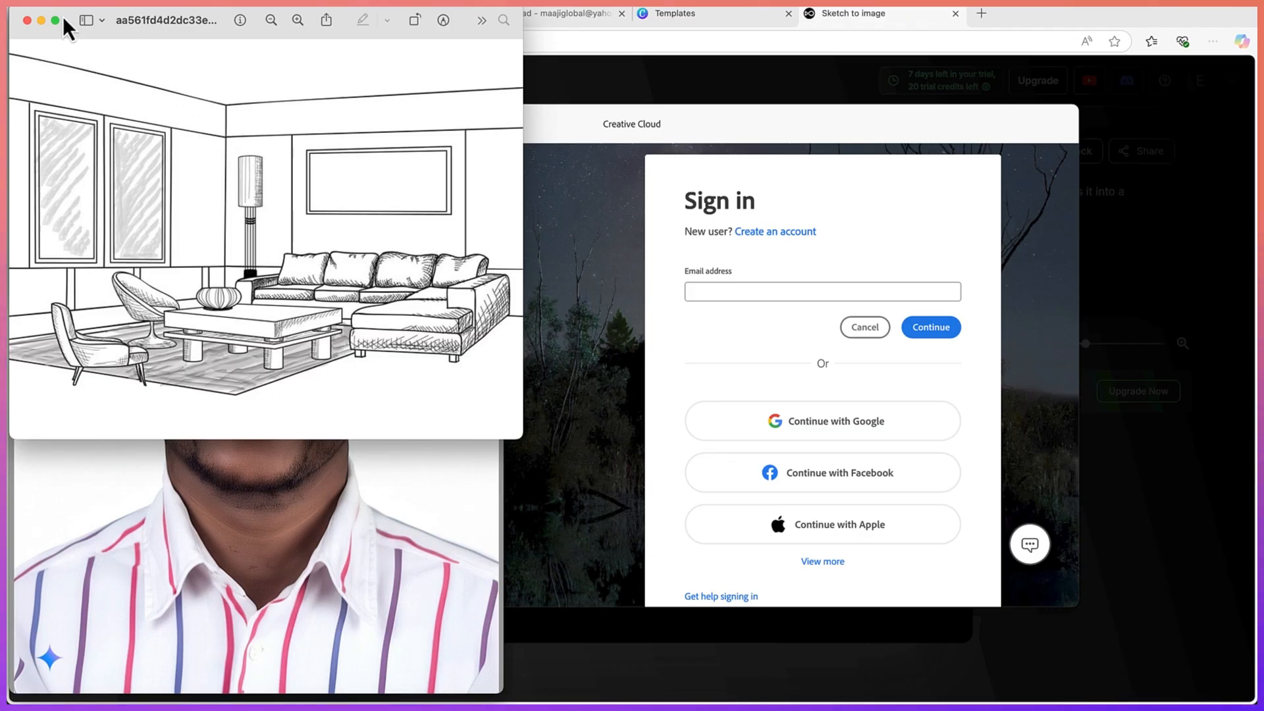
{"action": "mouse_move", "coordinate": [66, 28]}
{"action": "left_mouse_down"}
{"action": "mouse_move", "coordinate": [211, 112]}
{"action": "mouse_move", "coordinate": [230, 155]}
{"action": "left_mouse_up"}
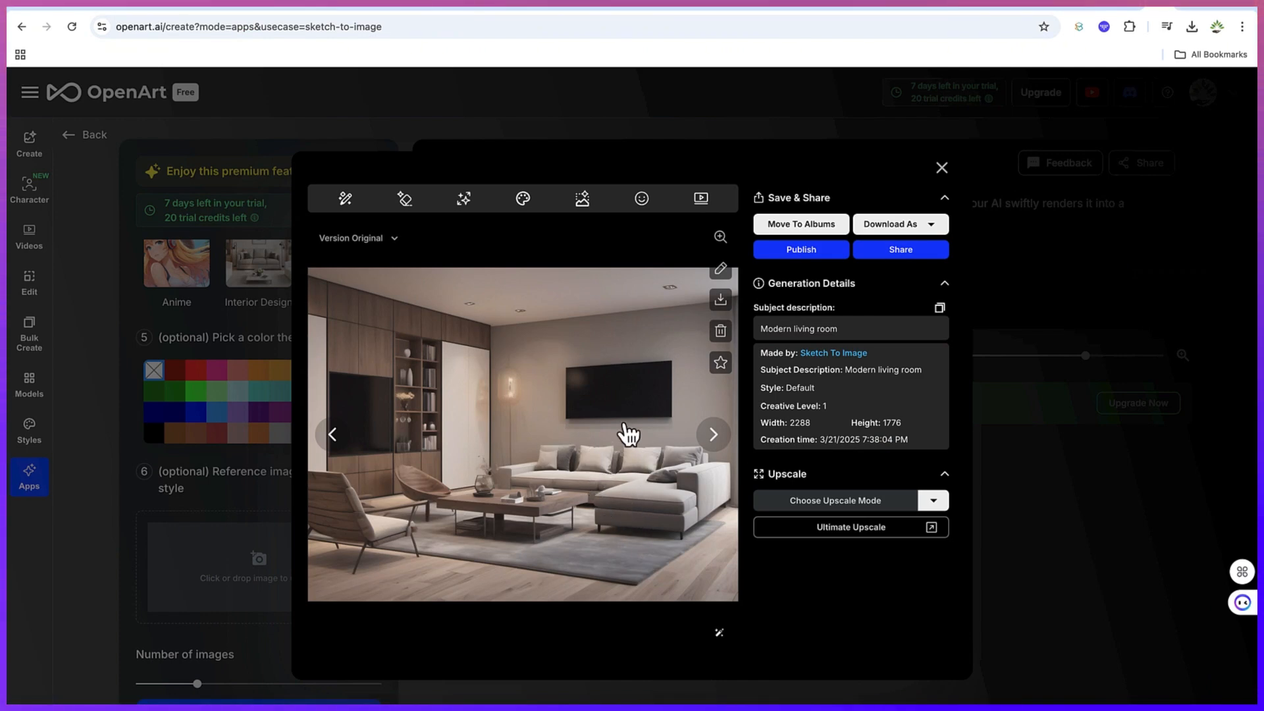
Review the download formats offered for the living room image and the descriptions of its editing tools, including Inpaint, Expand, Stylize, Background and Face
{"action": "left_click", "coordinate": [935, 227]}
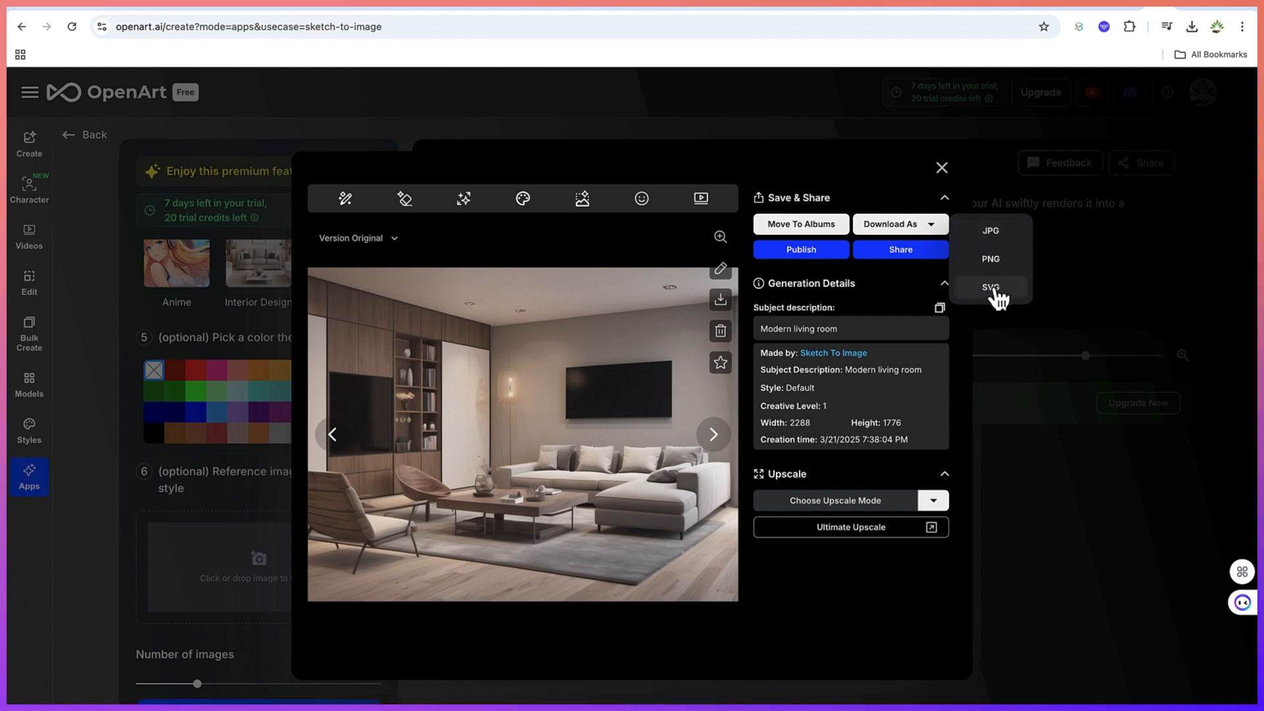
{"action": "left_click", "coordinate": [1025, 387]}
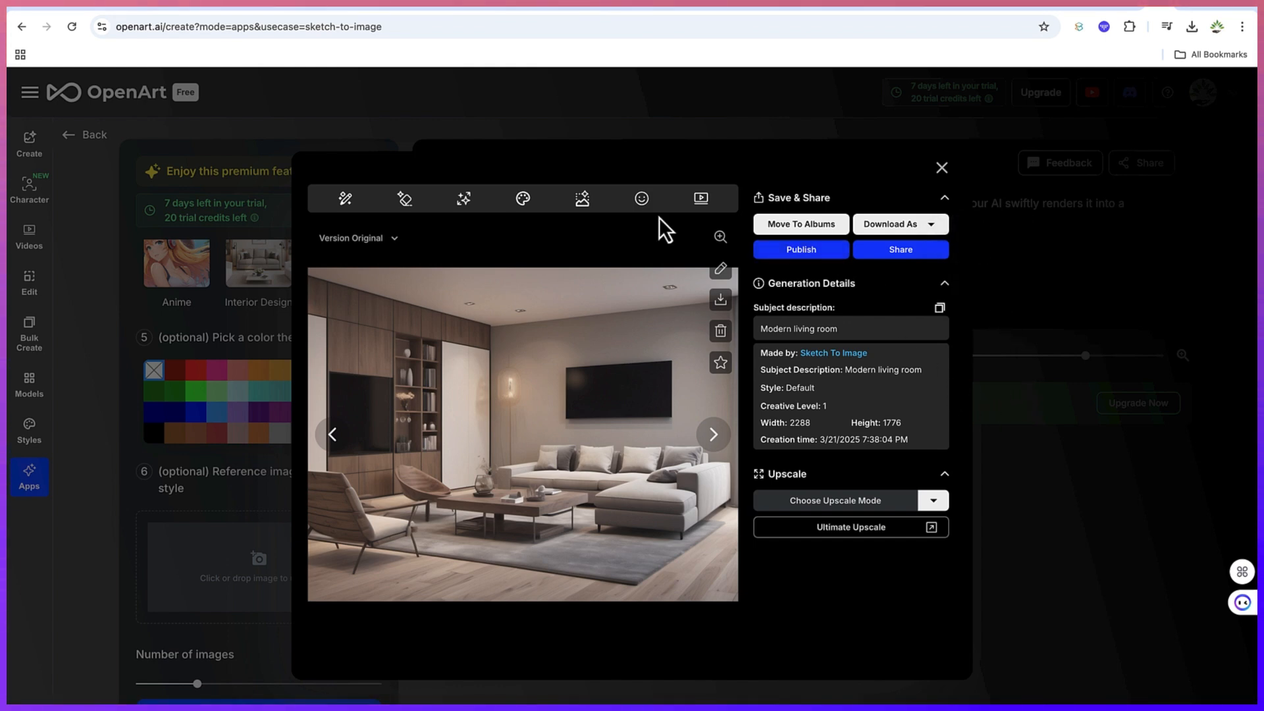
{"action": "mouse_move", "coordinate": [342, 207]}
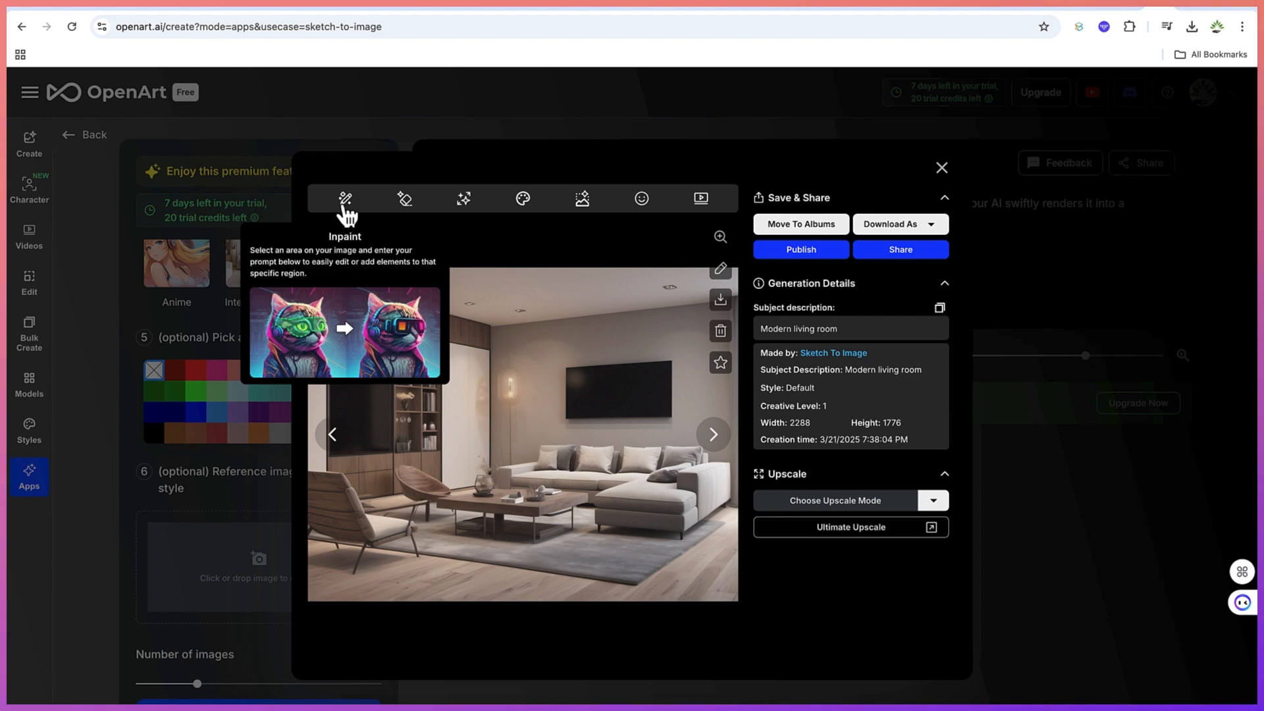
{"action": "mouse_move", "coordinate": [402, 207]}
{"action": "mouse_move", "coordinate": [481, 207]}
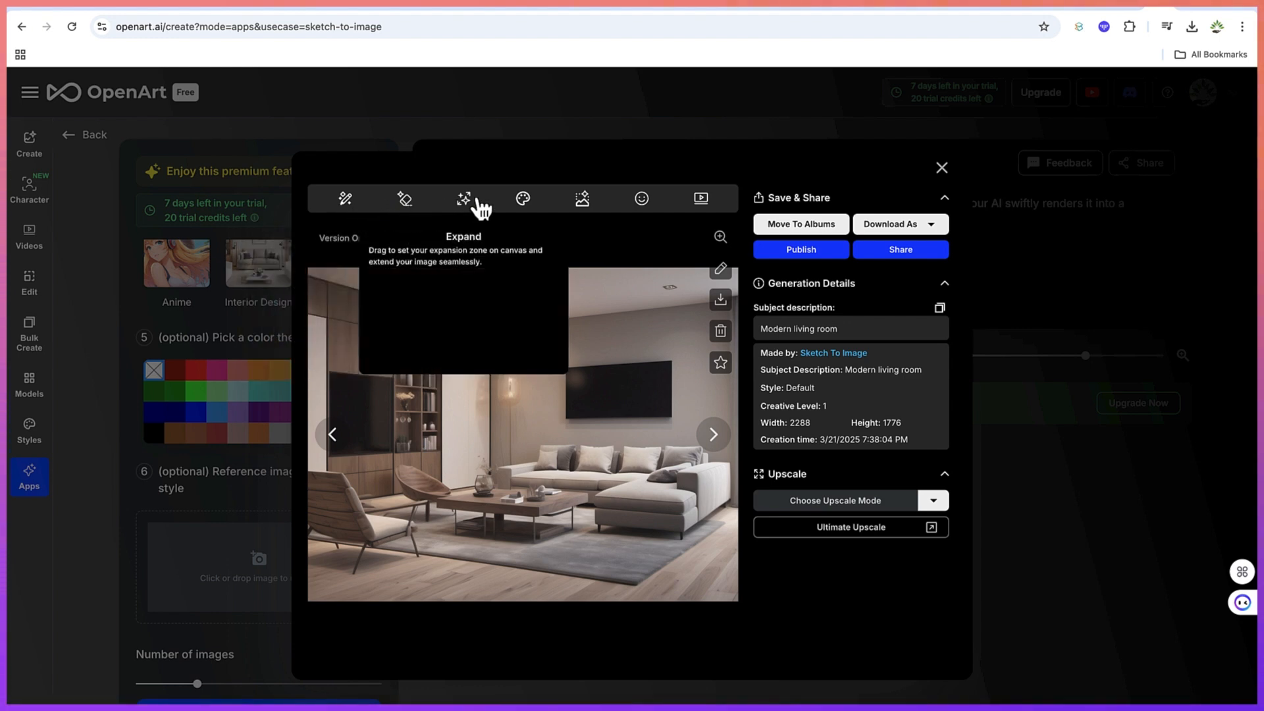
{"action": "mouse_move", "coordinate": [528, 201]}
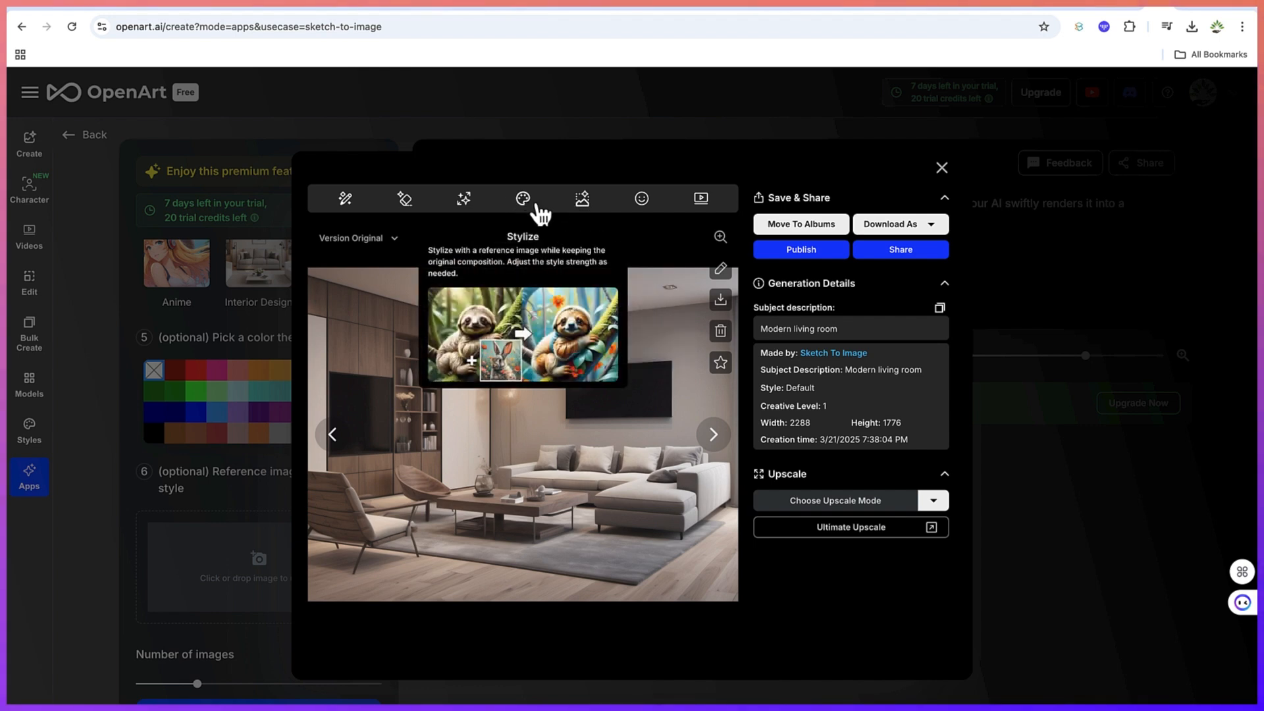
{"action": "mouse_move", "coordinate": [576, 215]}
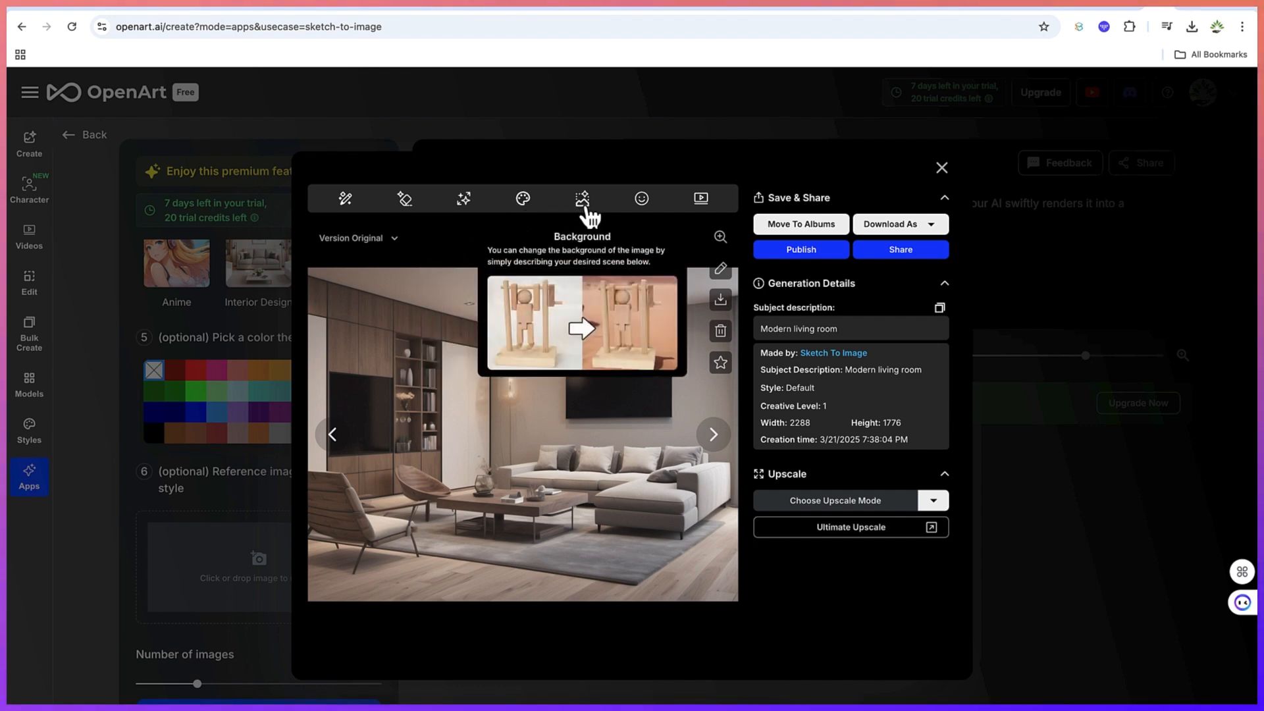
{"action": "mouse_move", "coordinate": [640, 212]}
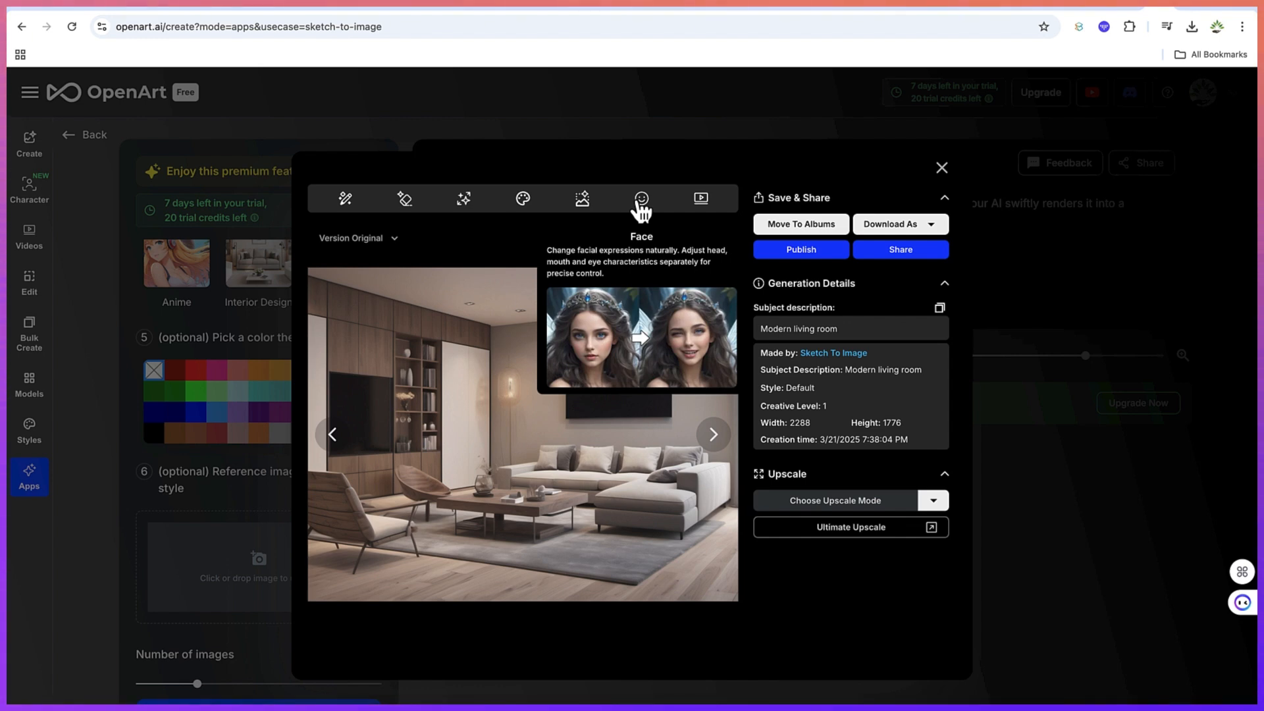
{"action": "mouse_move", "coordinate": [699, 208]}
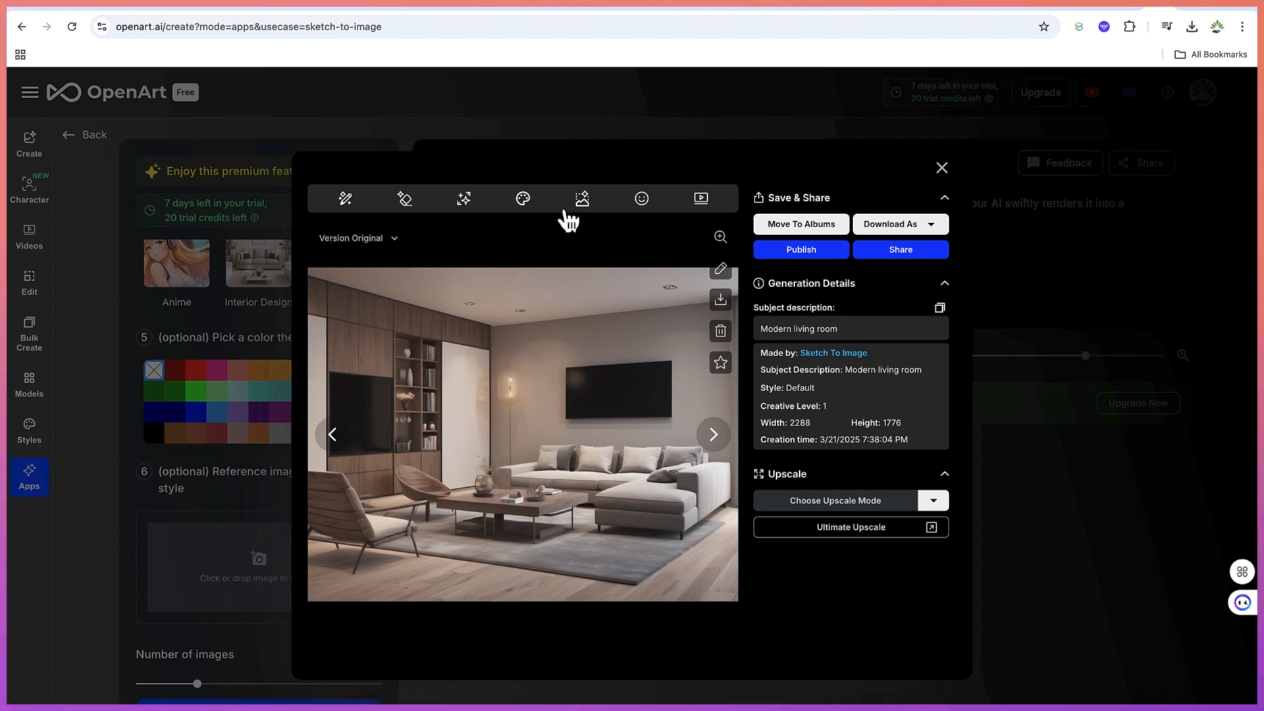
Close the enlarged living room image and replace the uploaded interior sketch with the multi-storey building sketch
{"action": "left_click", "coordinate": [942, 169]}
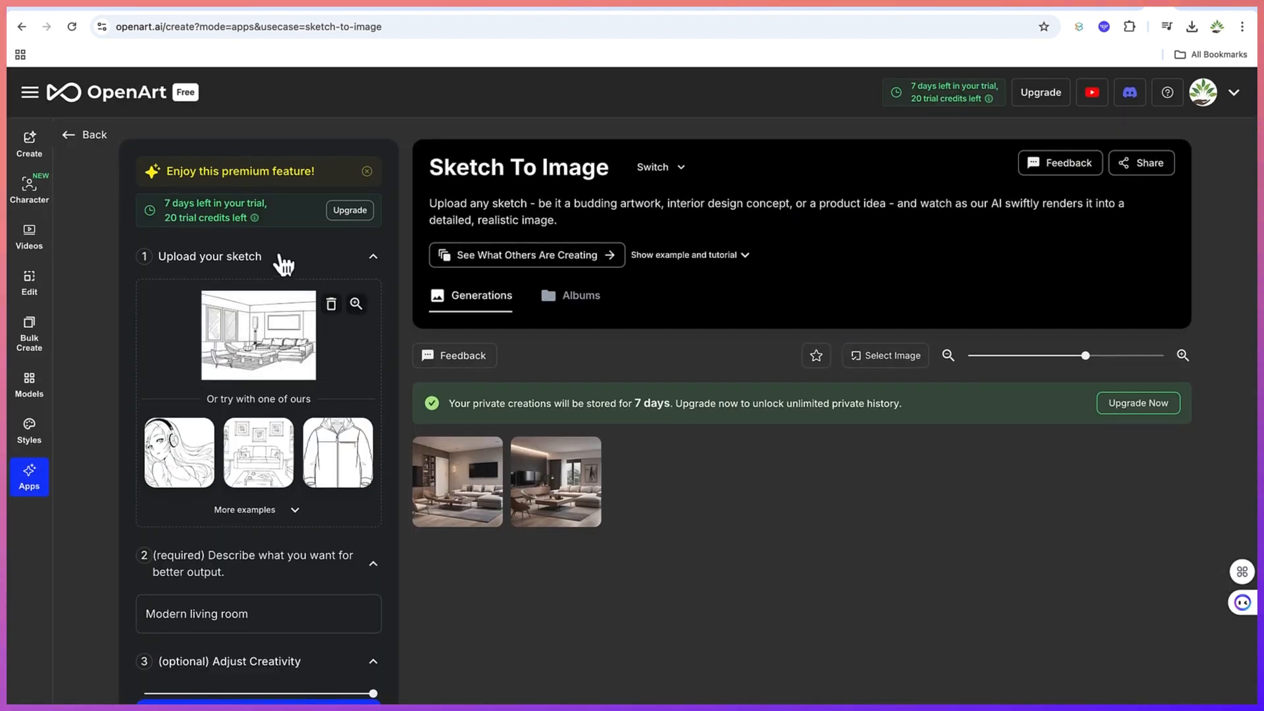
{"action": "left_click", "coordinate": [332, 306]}
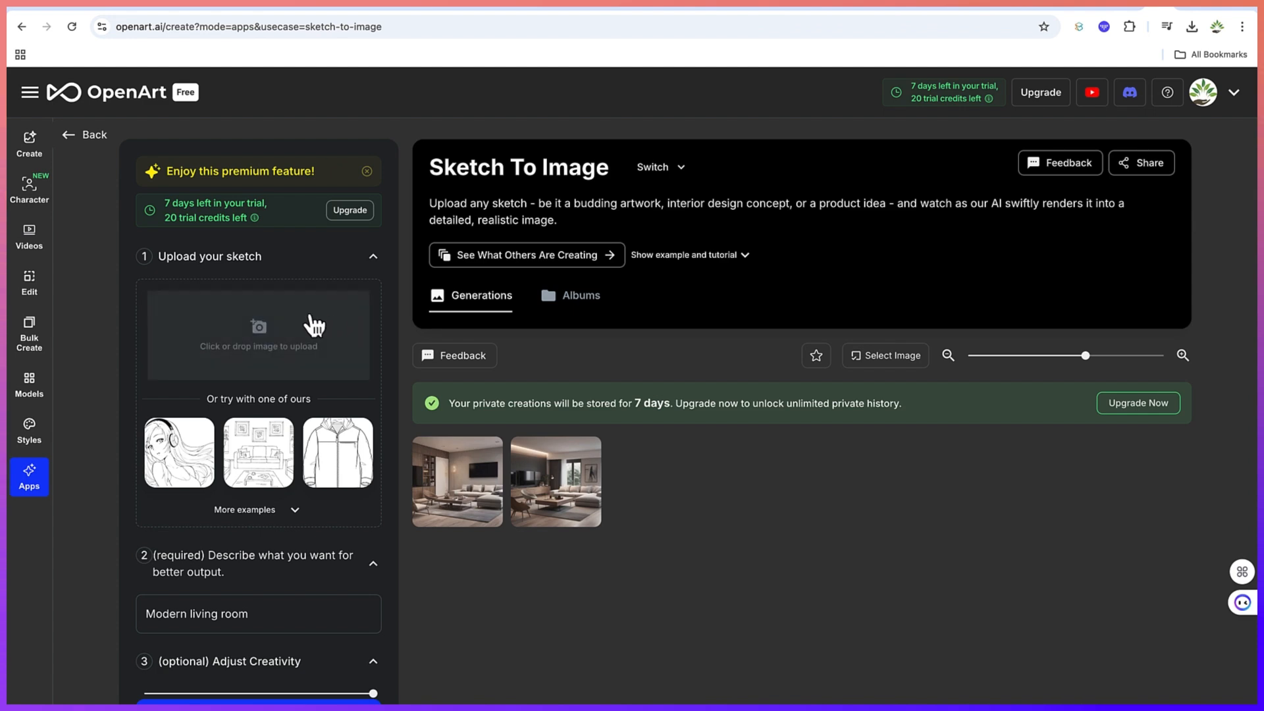
{"action": "left_click", "coordinate": [270, 334]}
{"action": "left_click", "coordinate": [875, 551]}
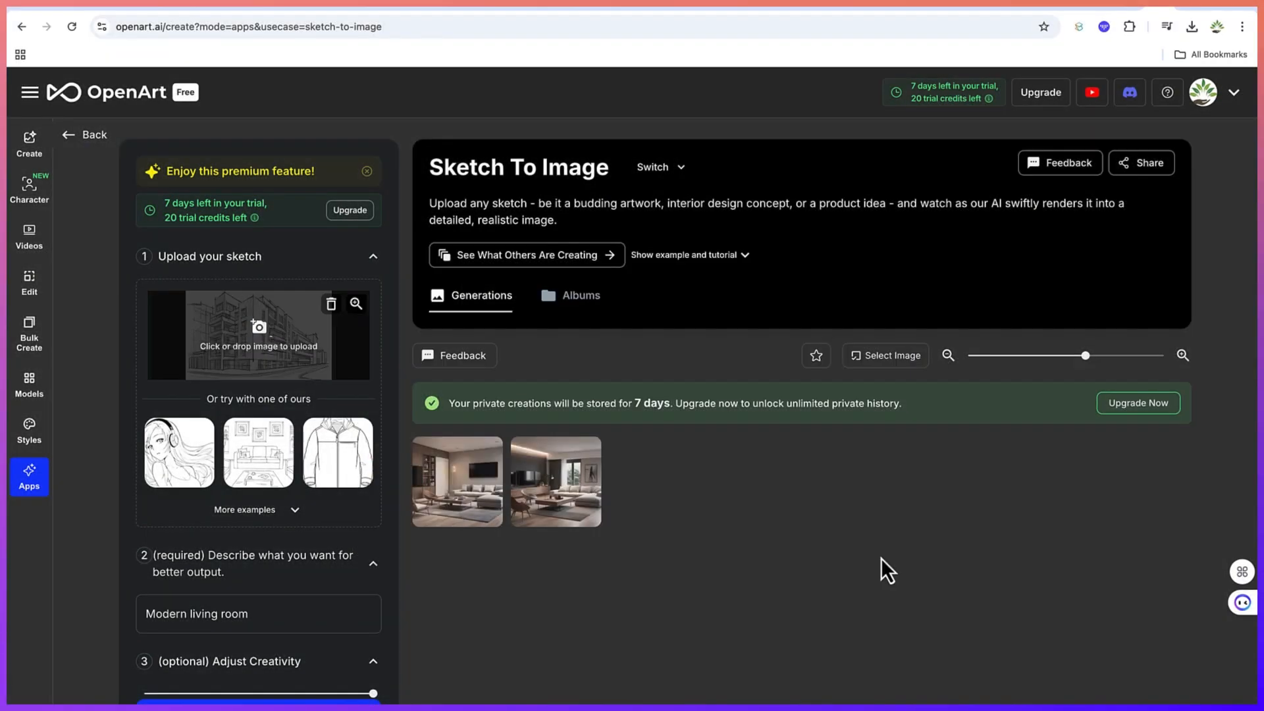
Change the description of the wanted output to "Modern building"
{"action": "scroll", "coordinate": [302, 576], "scroll_direction": "down", "scroll_amount": 3}
{"action": "left_click", "coordinate": [281, 525]}
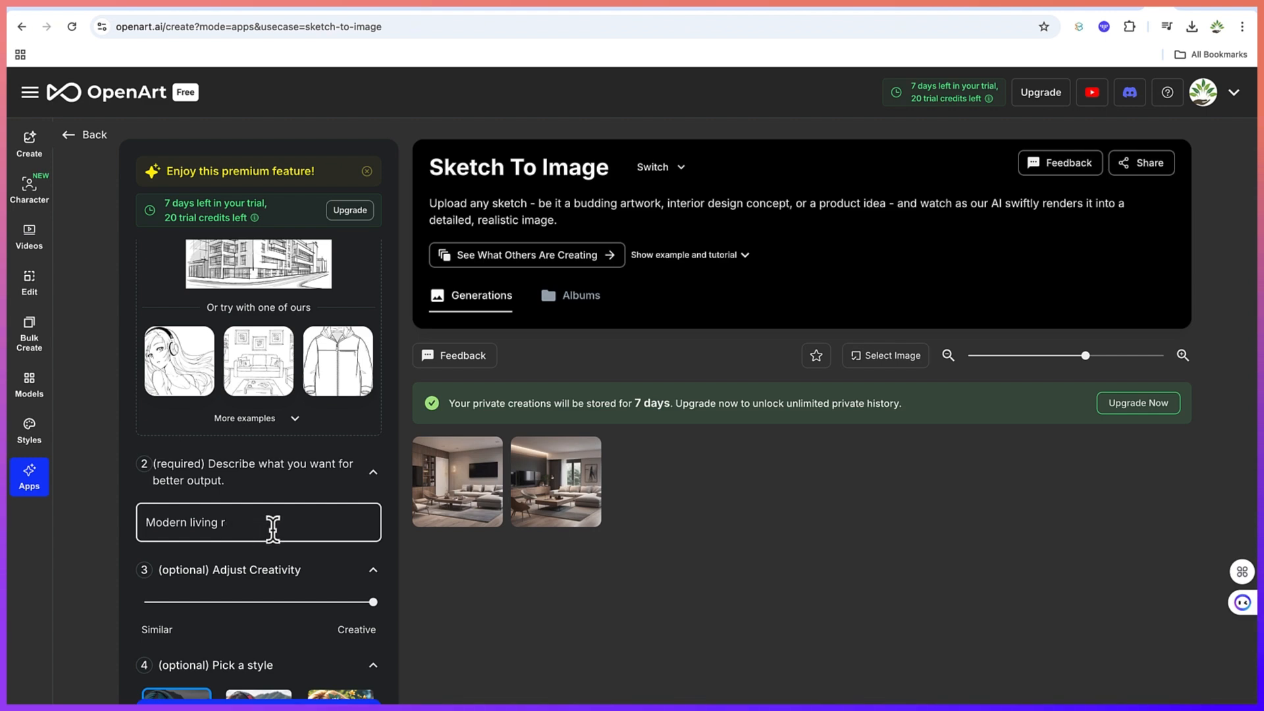
{"action": "type", "text": "building"}
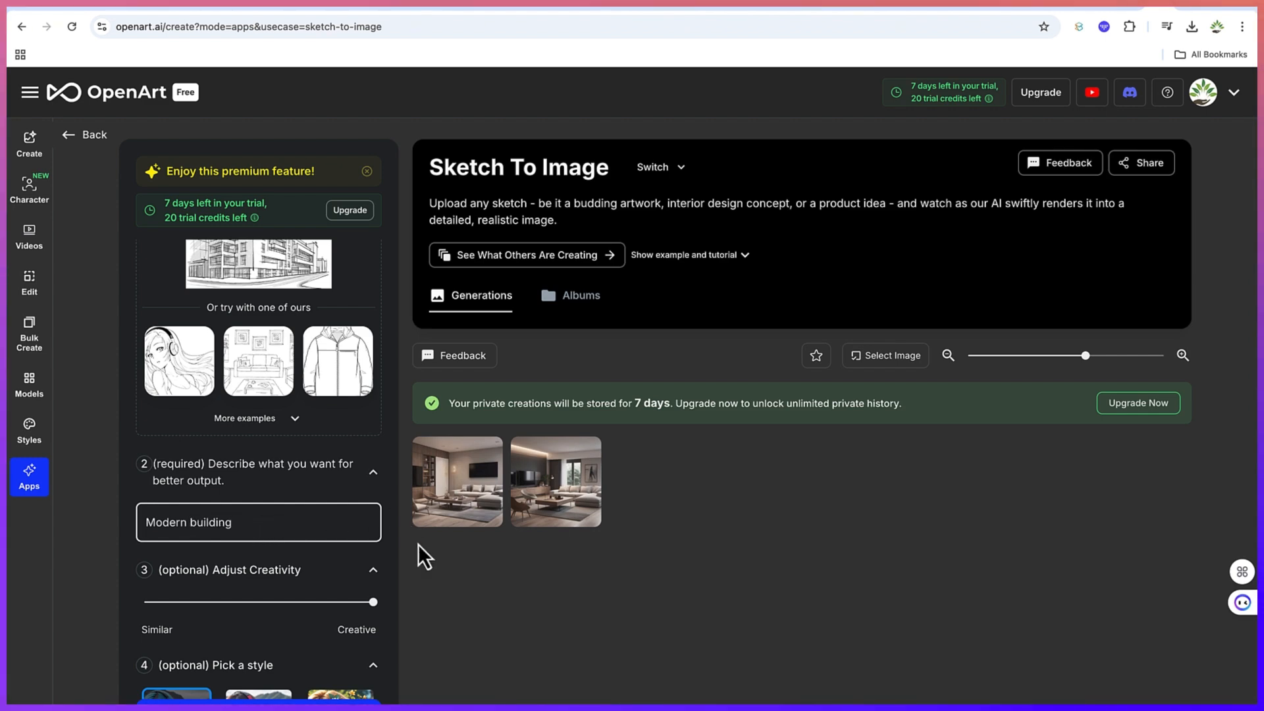
Generate two images from the building sketch with the Default style and no color theme
{"action": "scroll", "coordinate": [272, 596], "scroll_direction": "down", "scroll_amount": 7}
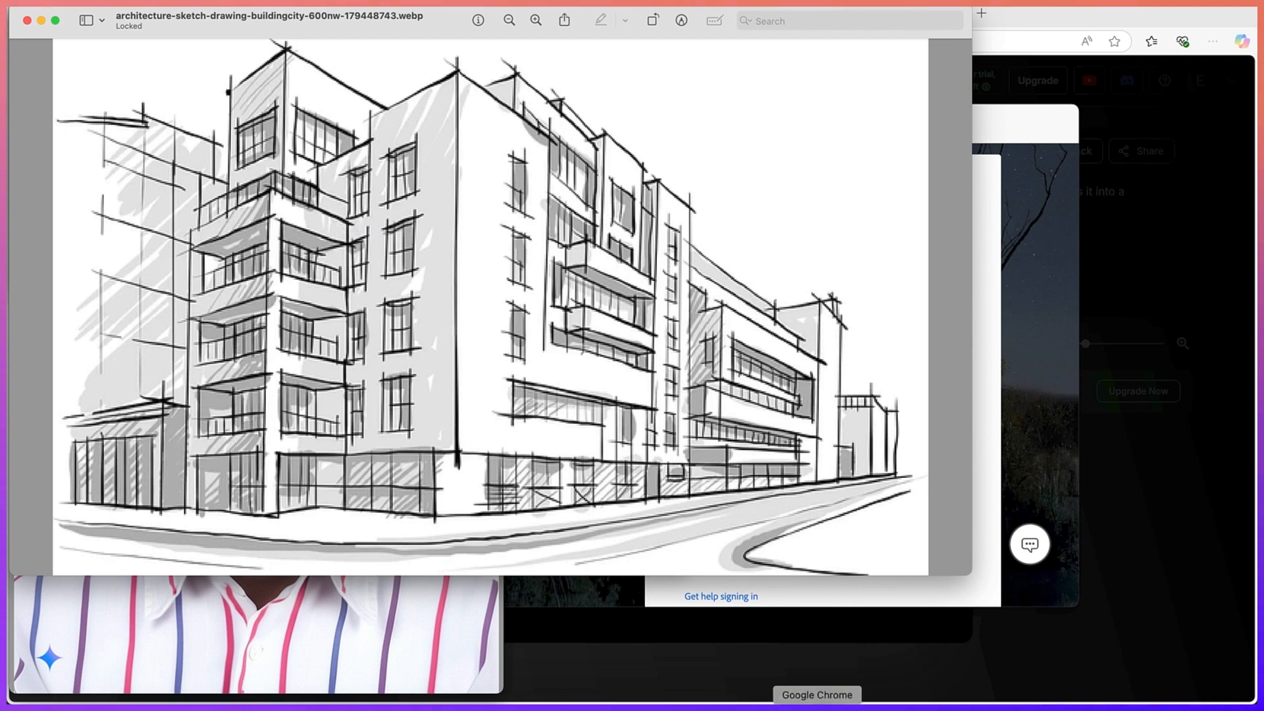
{"action": "left_click", "coordinate": [817, 709]}
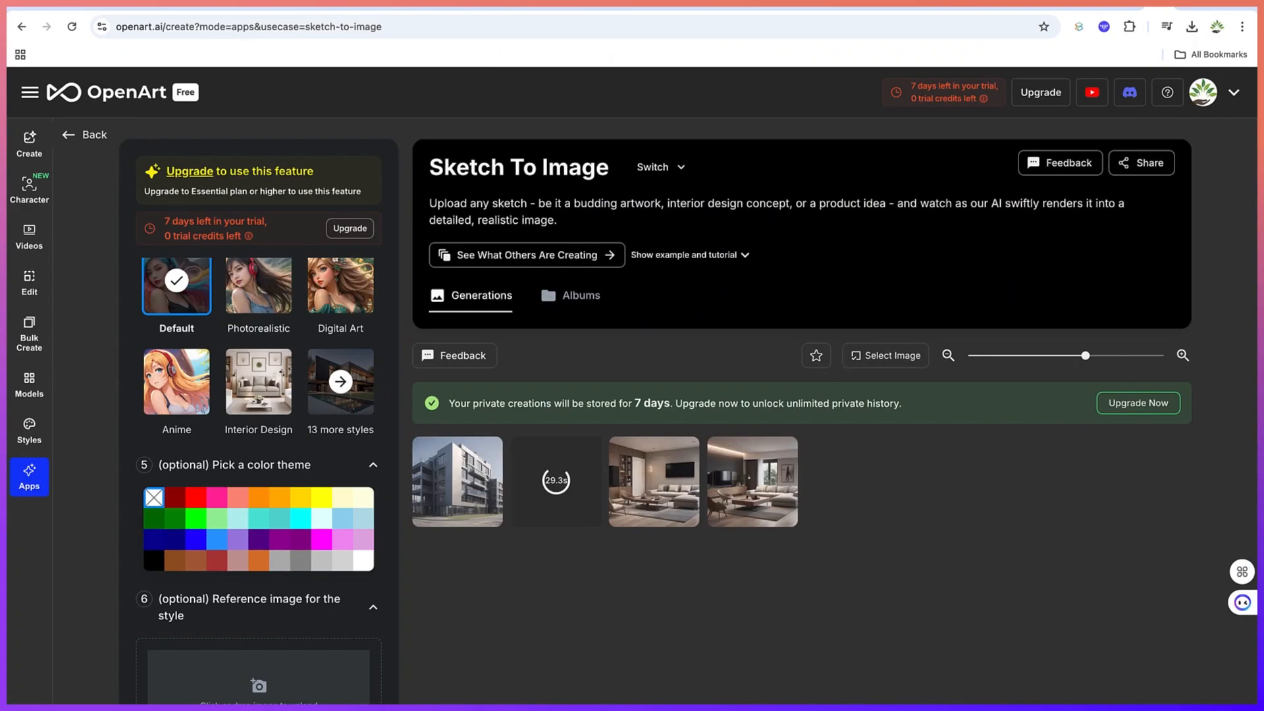
Enlarge the first generated building image and compare it with the original building sketch in the image viewer, returning to Google Chrome
{"action": "left_click", "coordinate": [469, 513]}
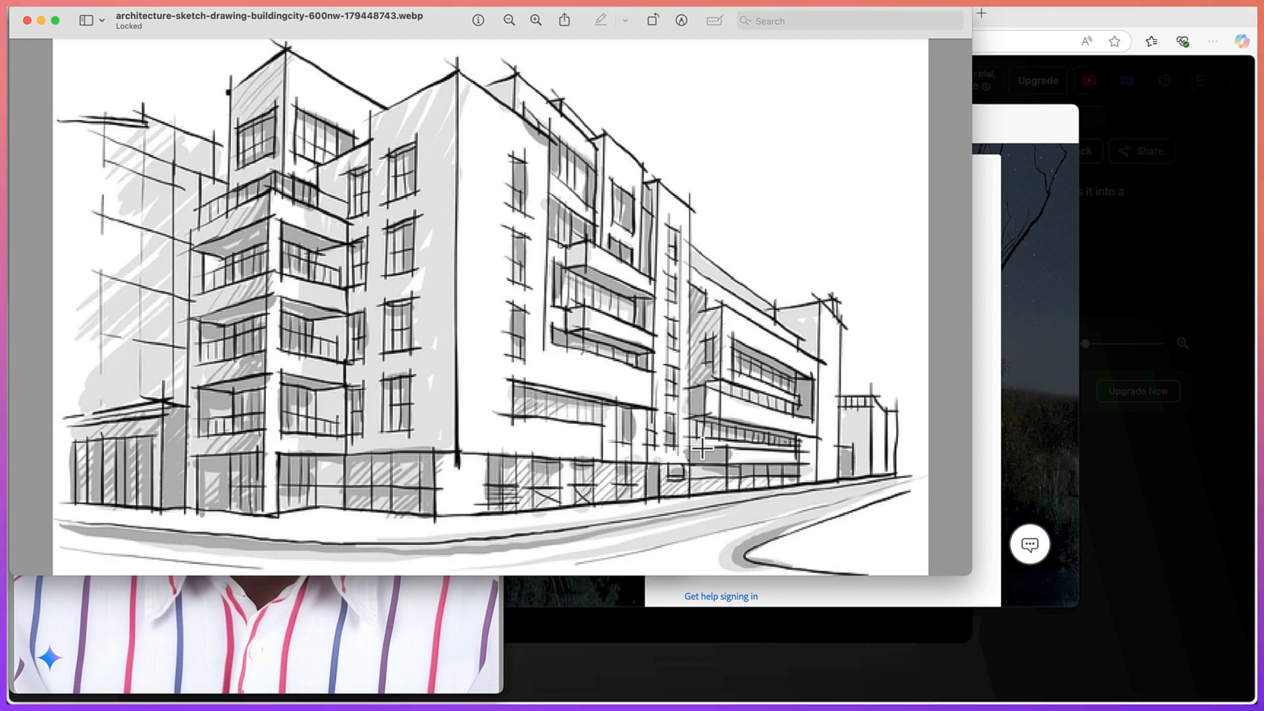
{"action": "left_click", "coordinate": [818, 704]}
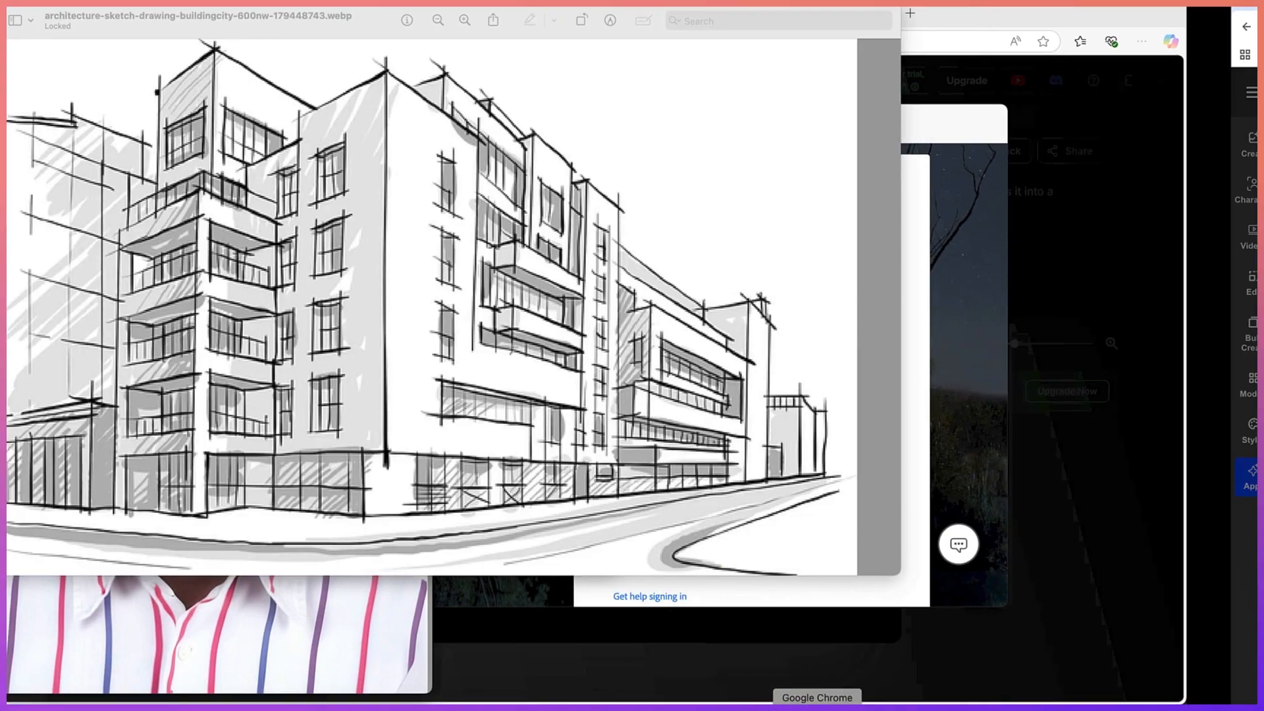